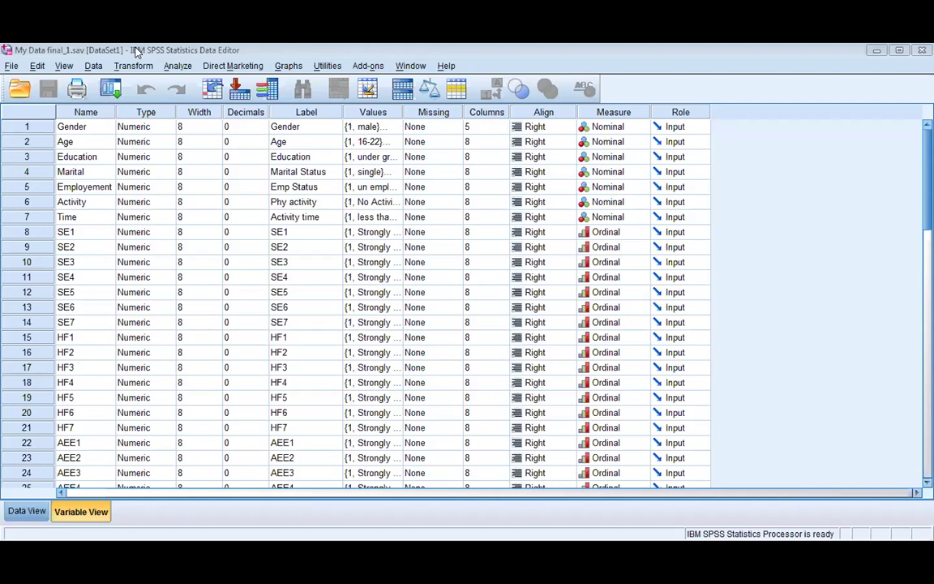
Step: Open Compute Variable and name the target variable SocialExp
left_click(135, 67)
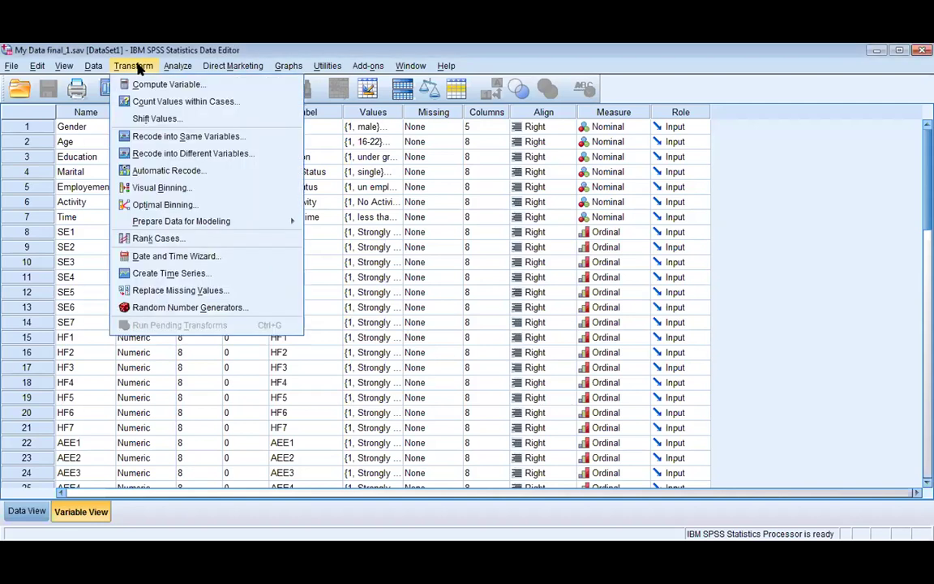
left_click(177, 86)
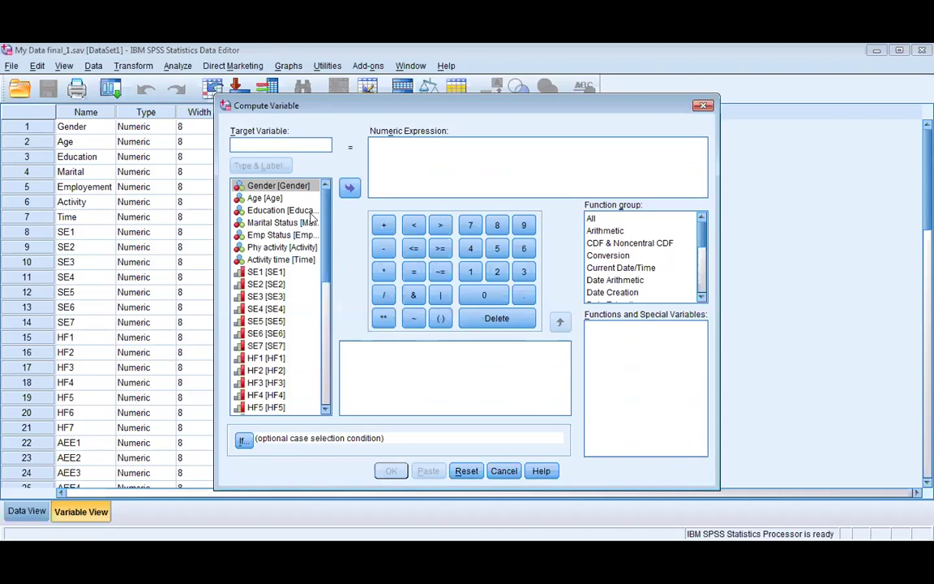
left_click(268, 200)
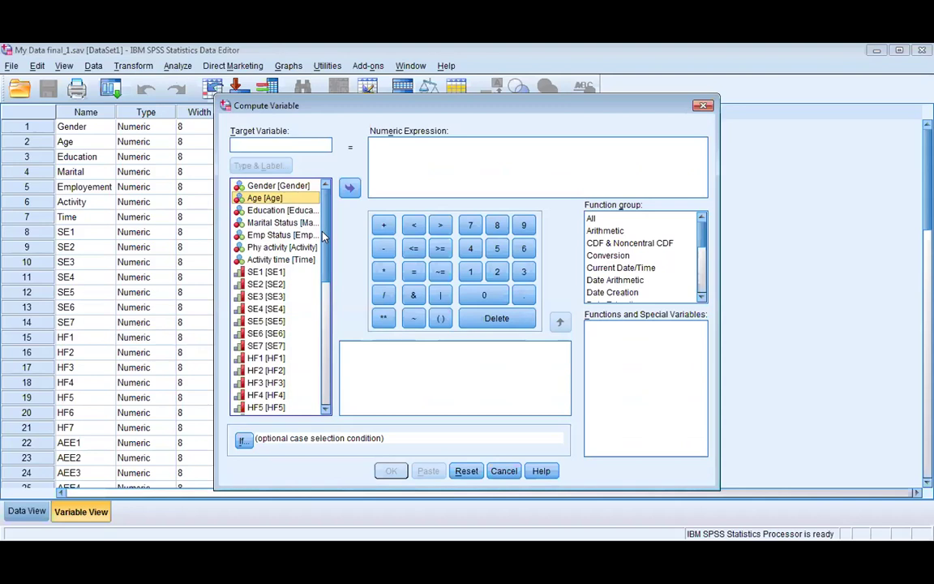
left_click_drag(322, 235, 323, 245)
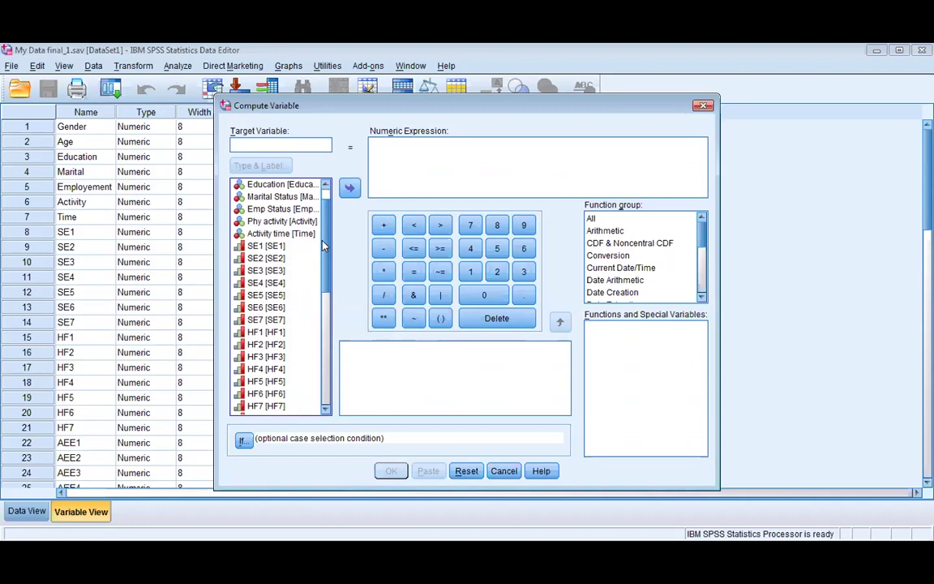
left_click(256, 249)
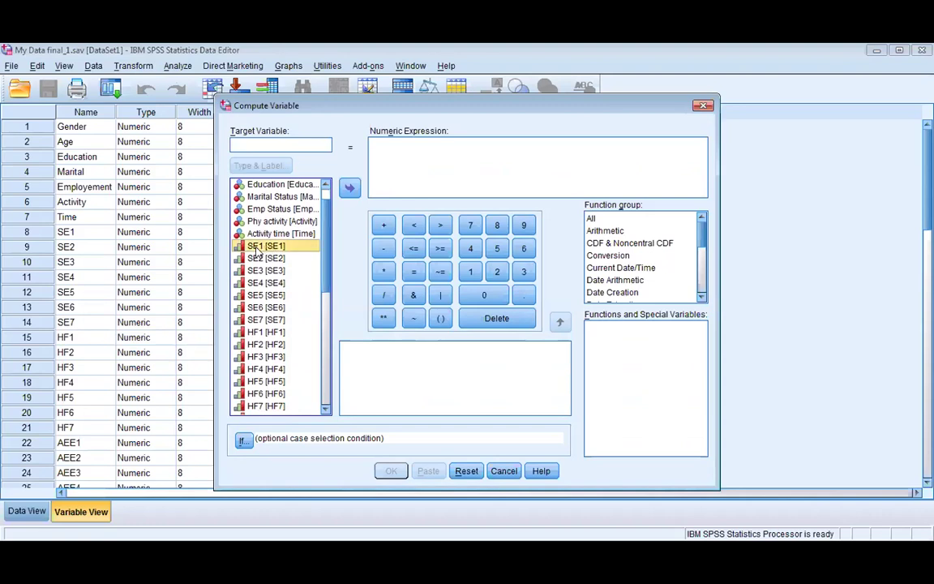
left_click(270, 321)
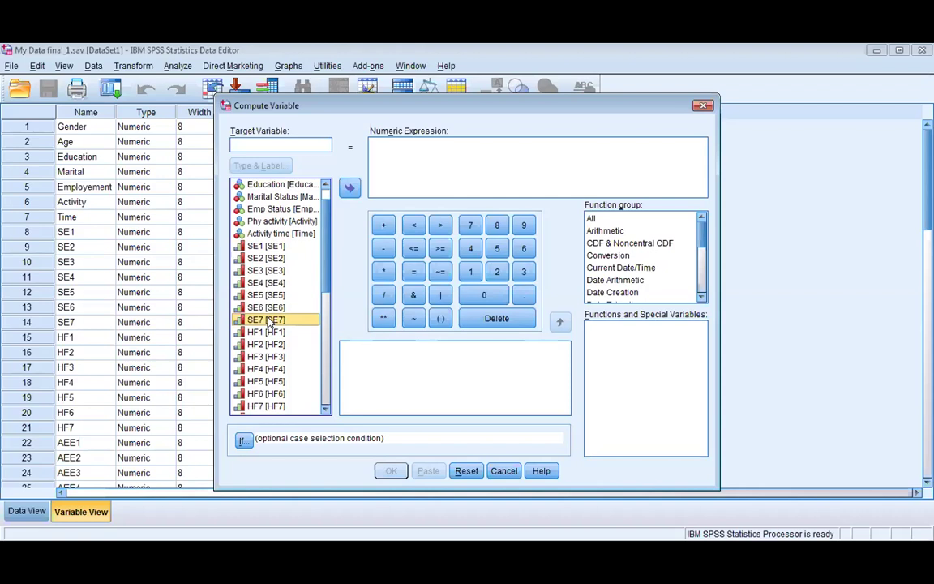
left_click(263, 144)
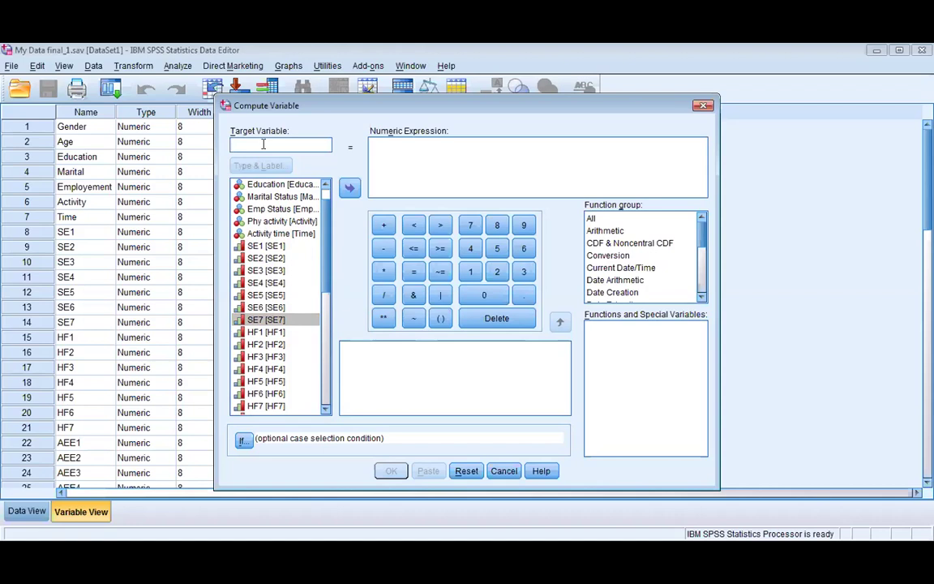
type("SocialE")
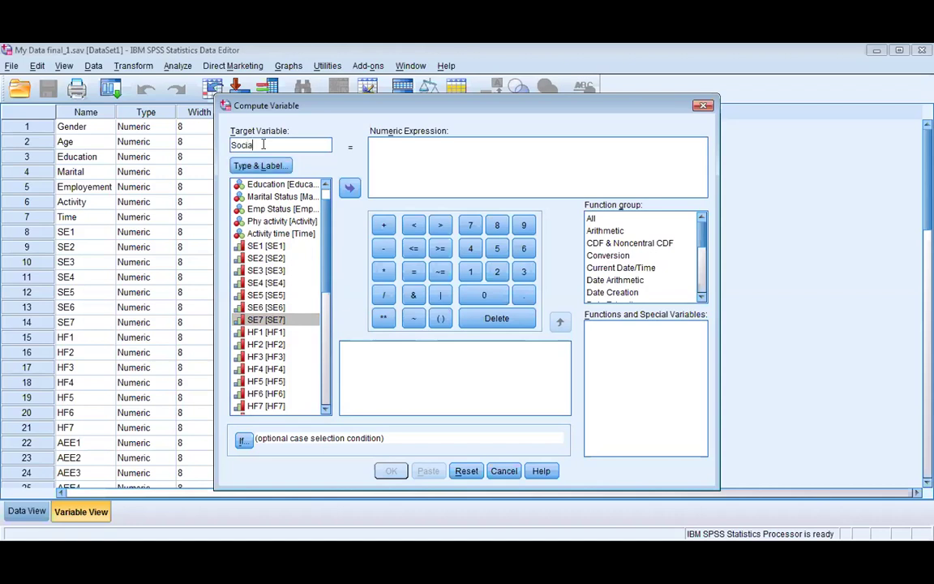
type("x")
type("p")
Step: Start the numeric expression with a pair of parentheses containing SE1 + SE2
left_click(268, 248)
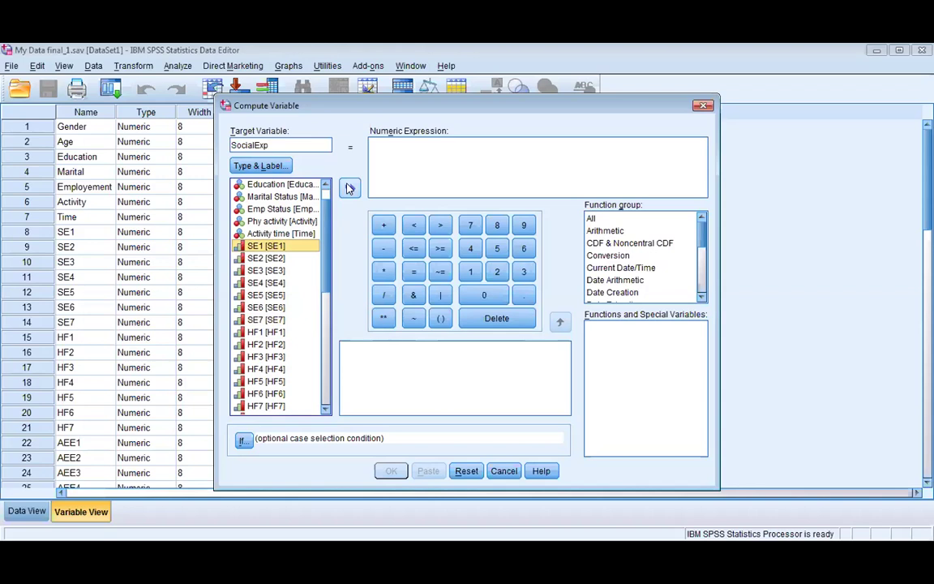
left_click(439, 321)
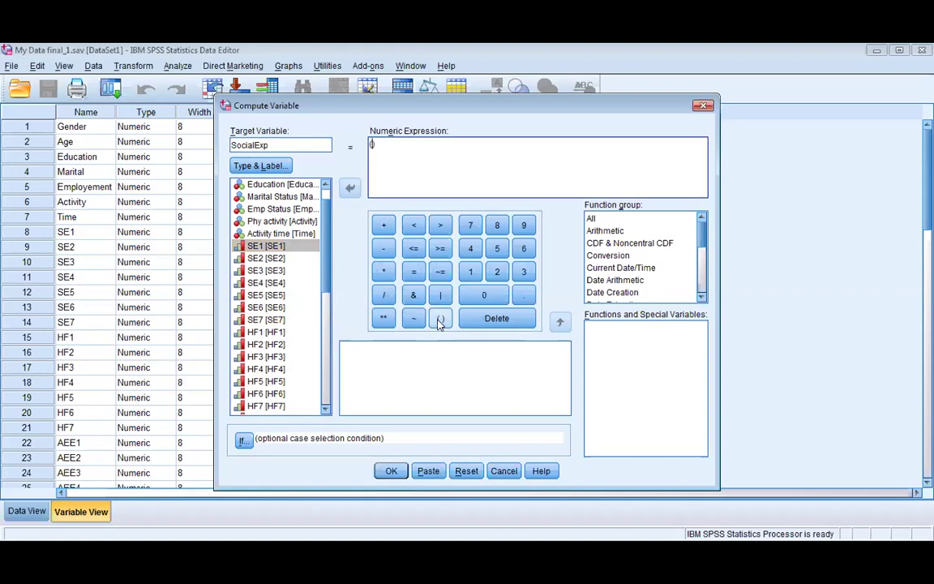
left_click(268, 246)
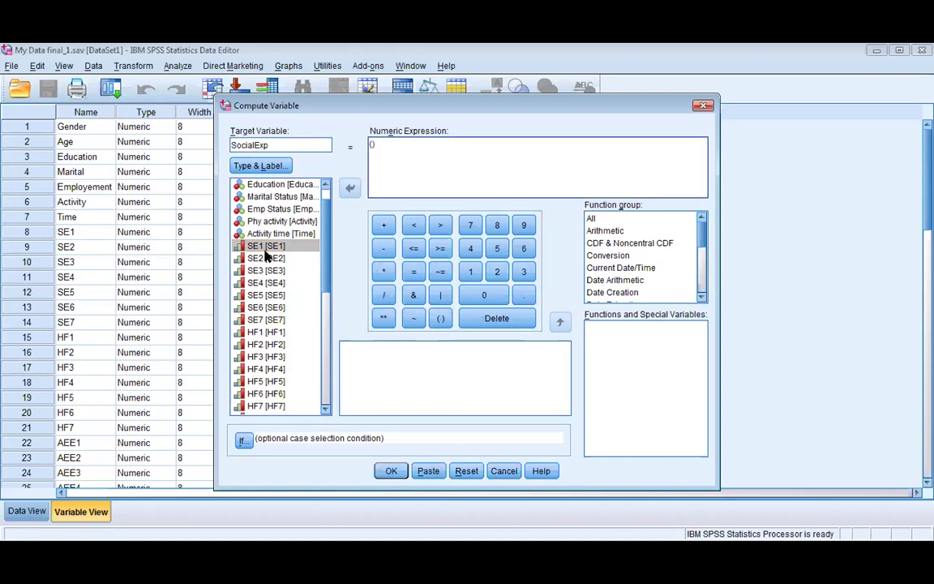
left_click(350, 188)
left_click(385, 226)
left_click(276, 259)
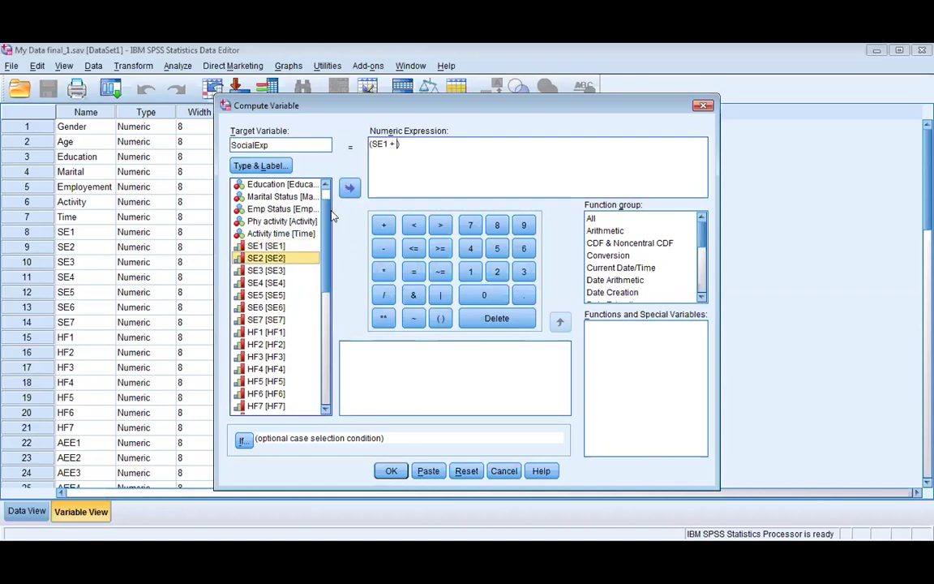
left_click(350, 189)
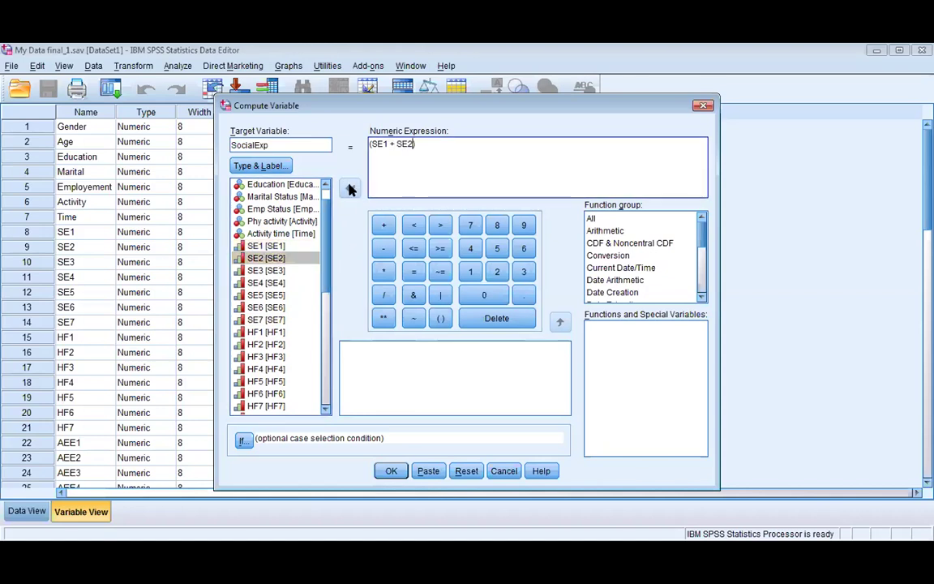
left_click(274, 273)
Step: Look through the functions in the Statistical function group
left_click_drag(703, 235, 702, 277)
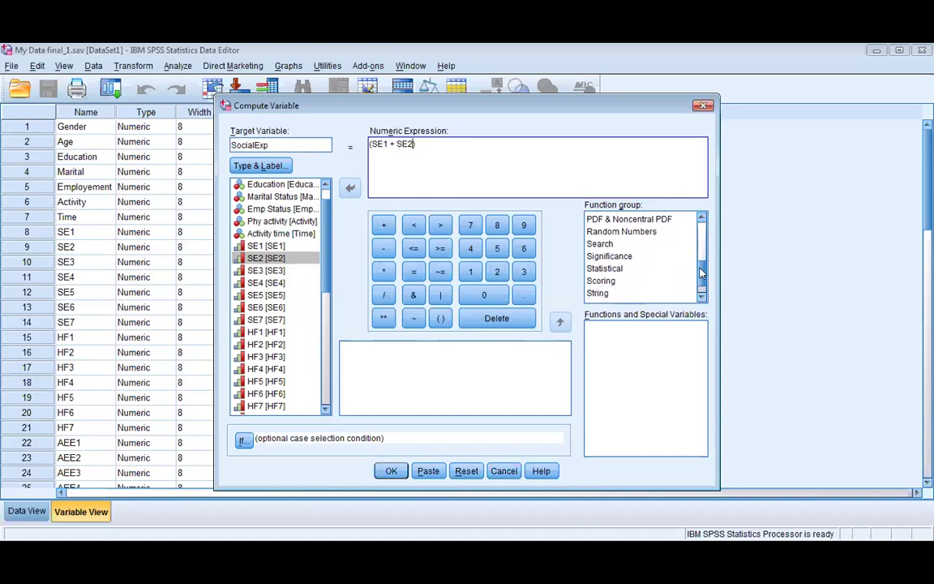
left_click(604, 269)
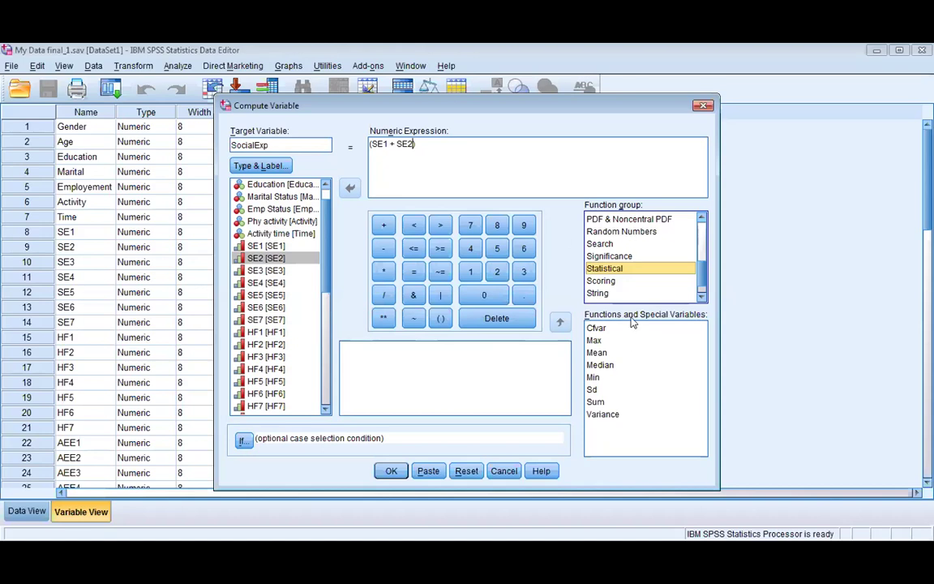
left_click(603, 358)
Step: Extend the sum inside the parentheses with SE3, SE4 and SE5
left_click(384, 227)
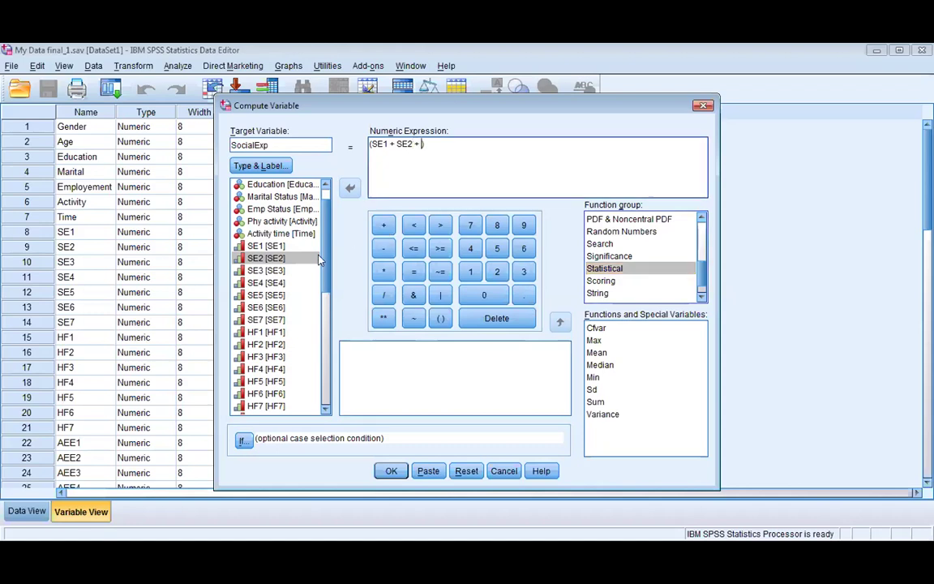
left_click(267, 270)
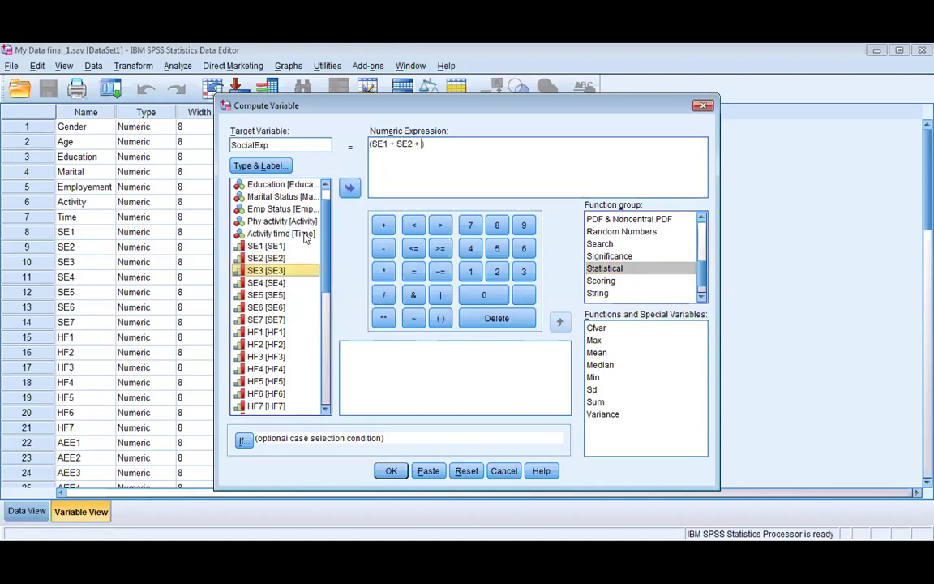
left_click(349, 189)
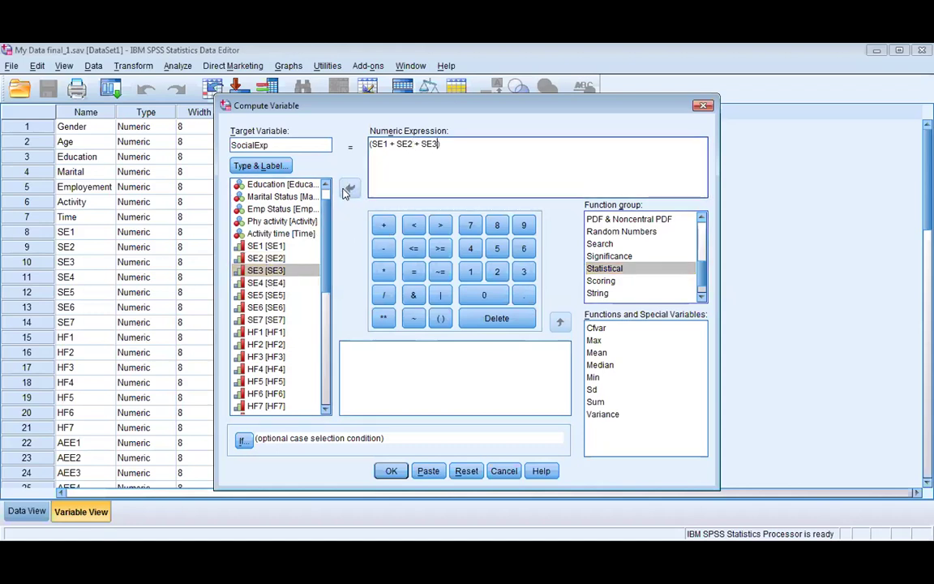
left_click(384, 227)
left_click(258, 283)
left_click(349, 189)
left_click(385, 225)
left_click(267, 295)
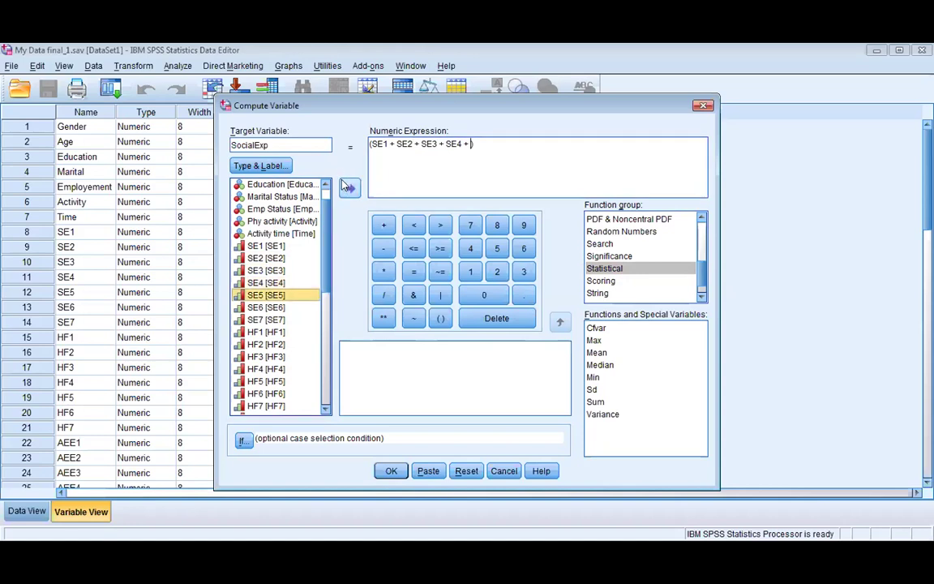
left_click(350, 189)
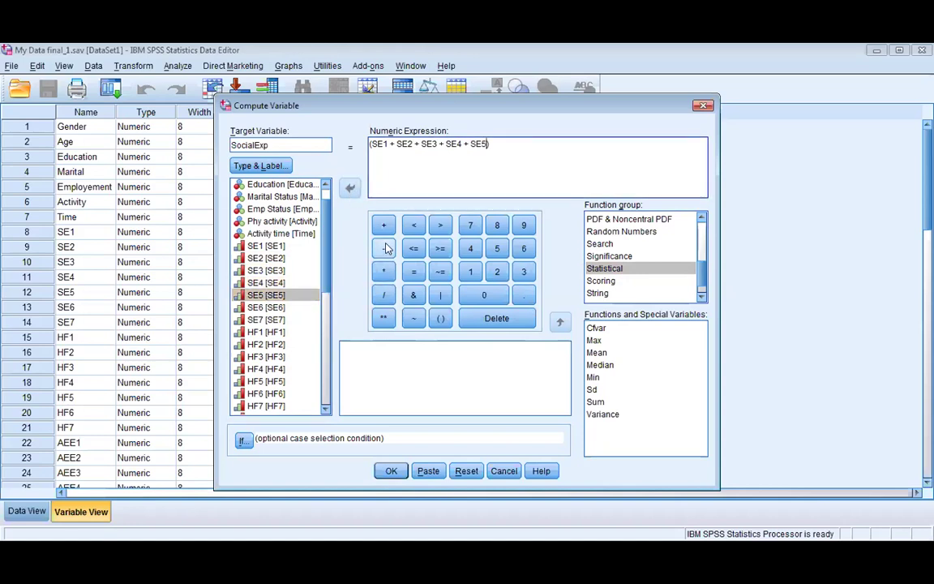
Step: Complete the sum inside the parentheses by adding SE6 and SE7
left_click(385, 227)
left_click(268, 308)
left_click(350, 187)
left_click(384, 225)
left_click(273, 320)
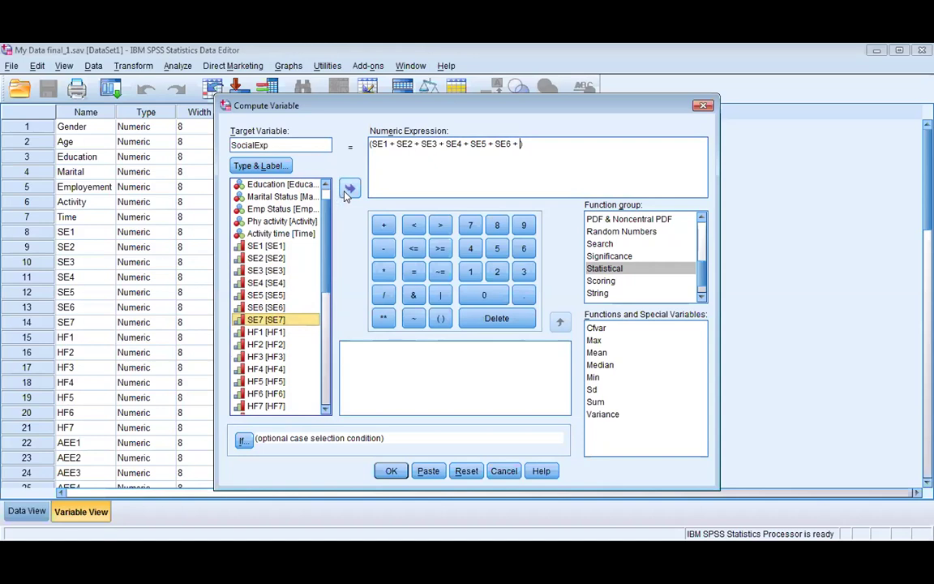
left_click(349, 189)
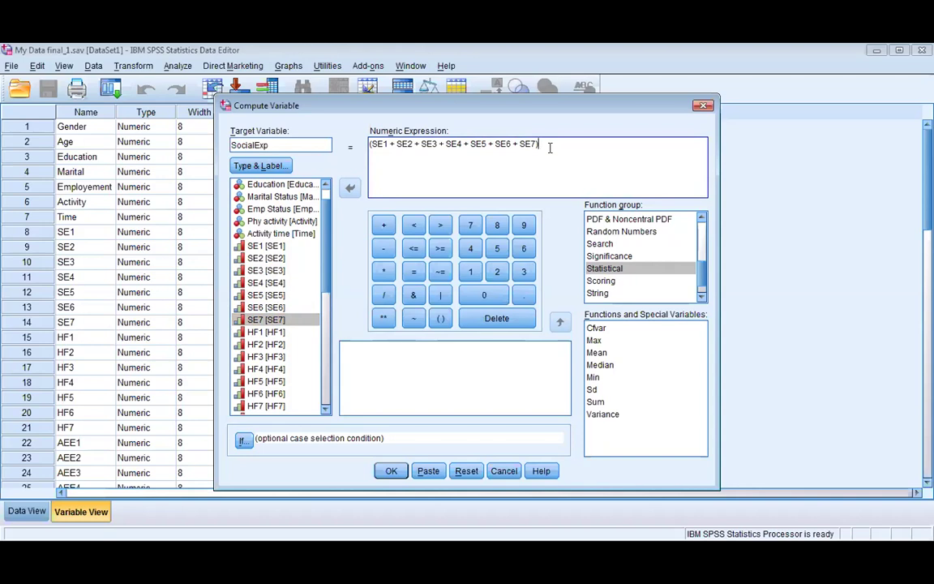
Step: Divide the parenthesized sum by 7 and run the computation of SocialExp
left_click(383, 301)
left_click(470, 226)
left_click(392, 471)
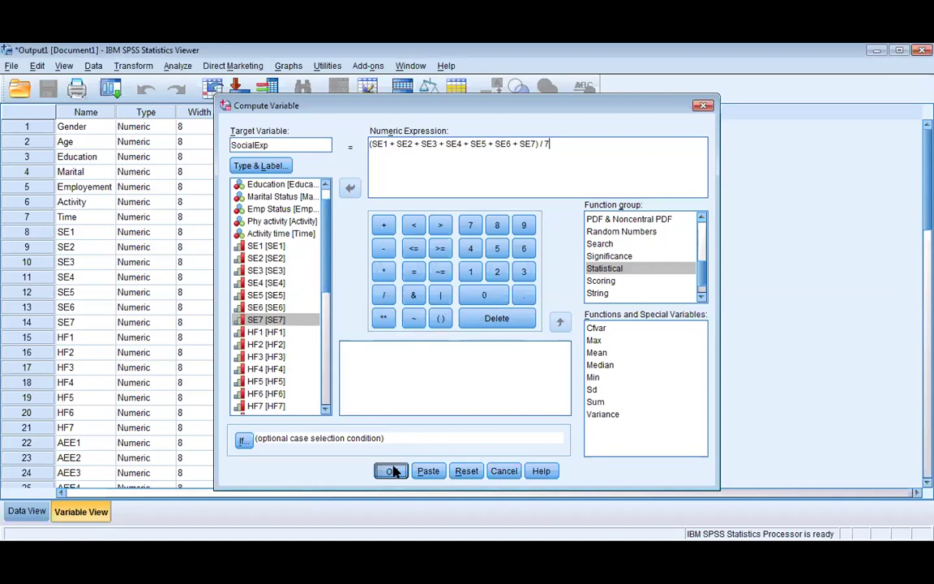
left_click(392, 471)
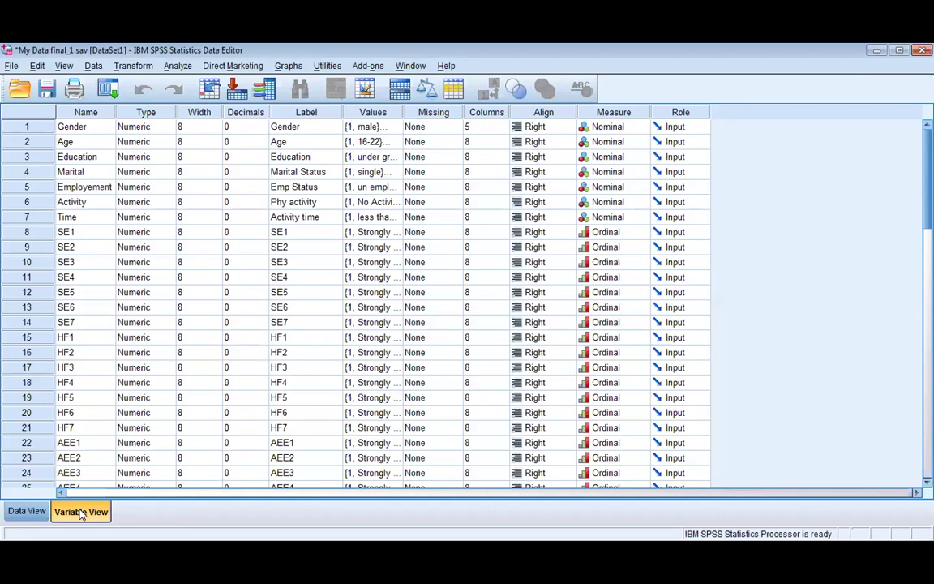
Step: Check the end of the variable list for SocialExp, and show the case data
scroll(247, 357, "down", 13)
scroll(248, 357, "up", 1)
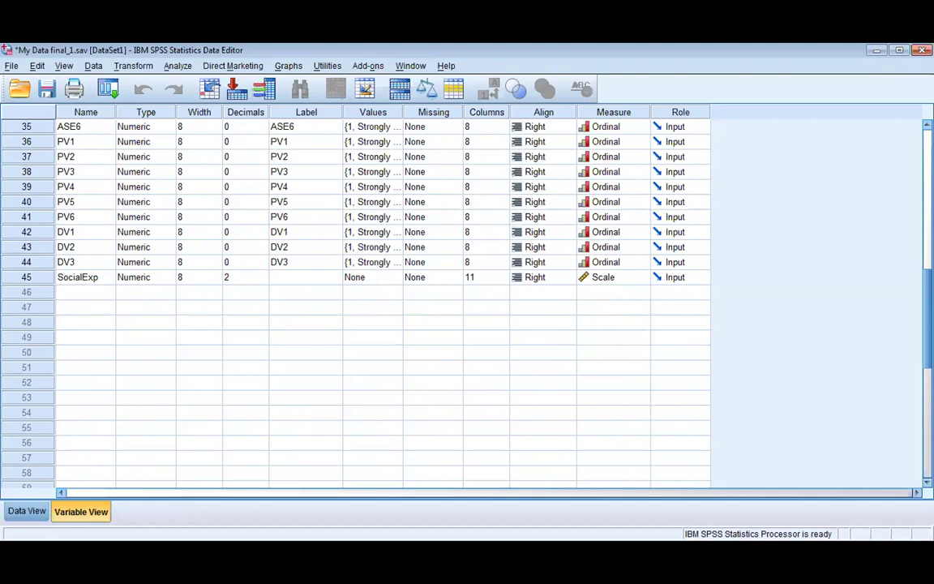
left_click(31, 512)
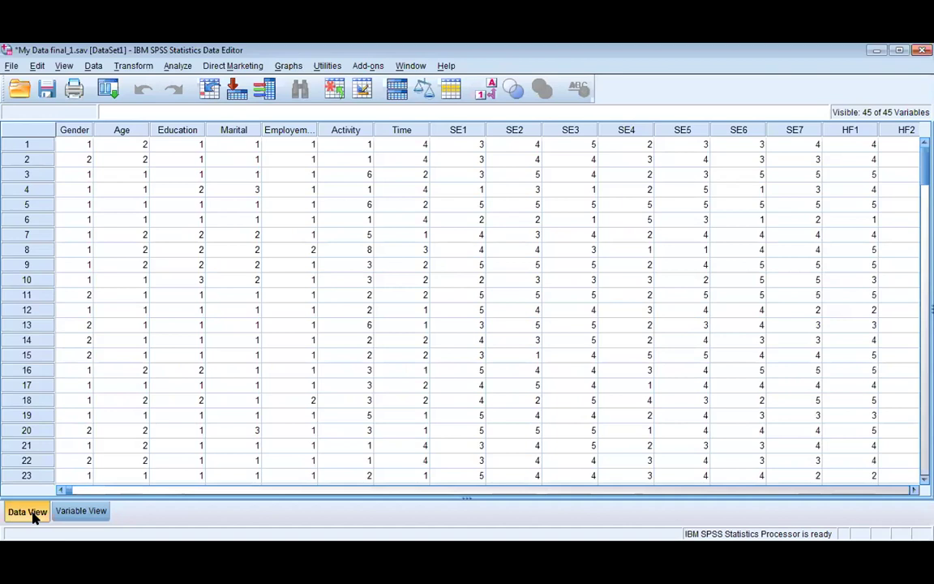
Step: Reopen Compute Variable and clear the previous numeric expression and target variable name
left_click(120, 68)
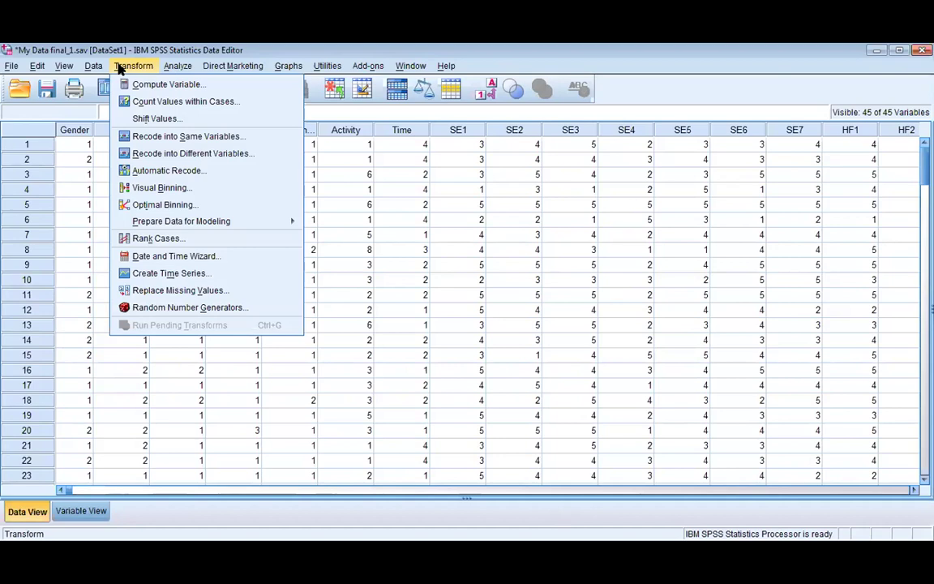
left_click(131, 78)
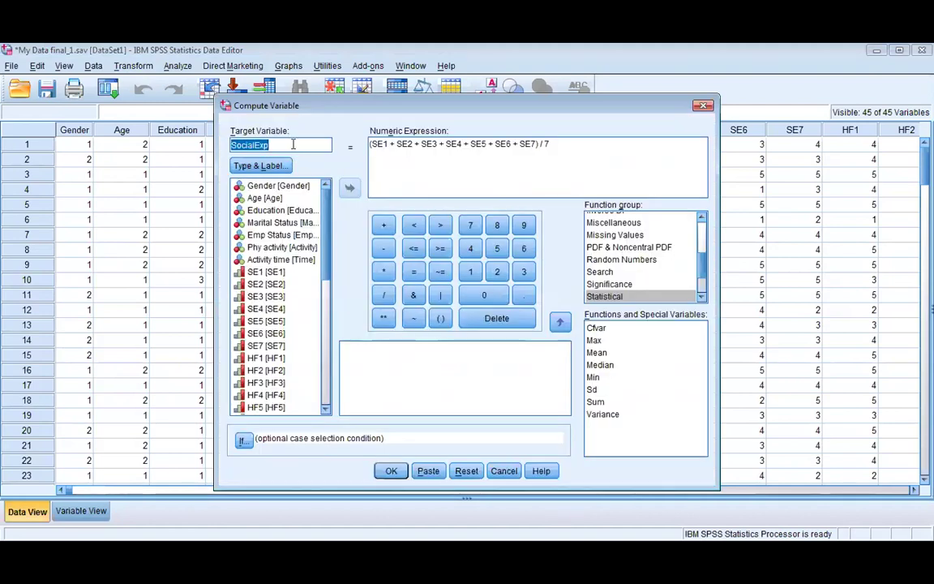
left_click_drag(550, 144, 467, 144)
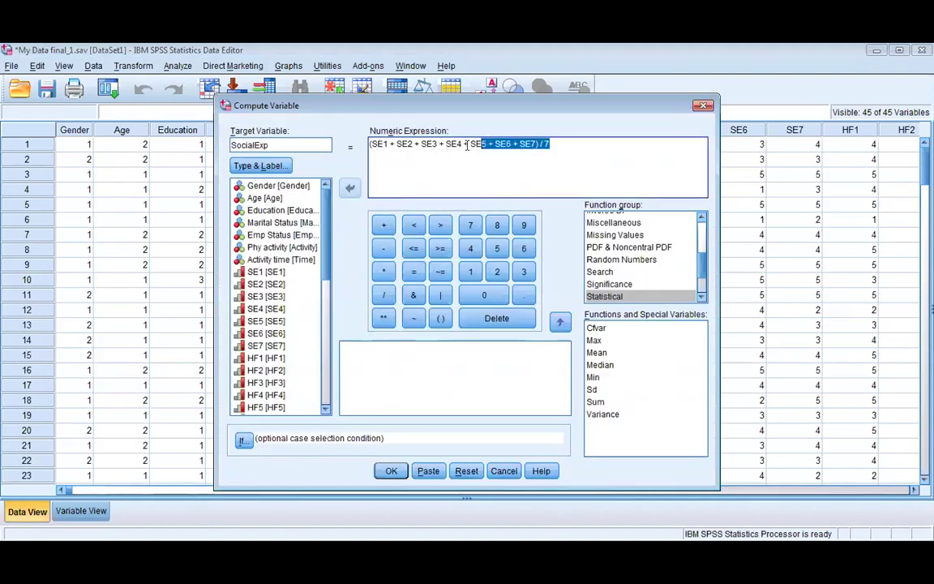
left_click_drag(549, 144, 372, 143)
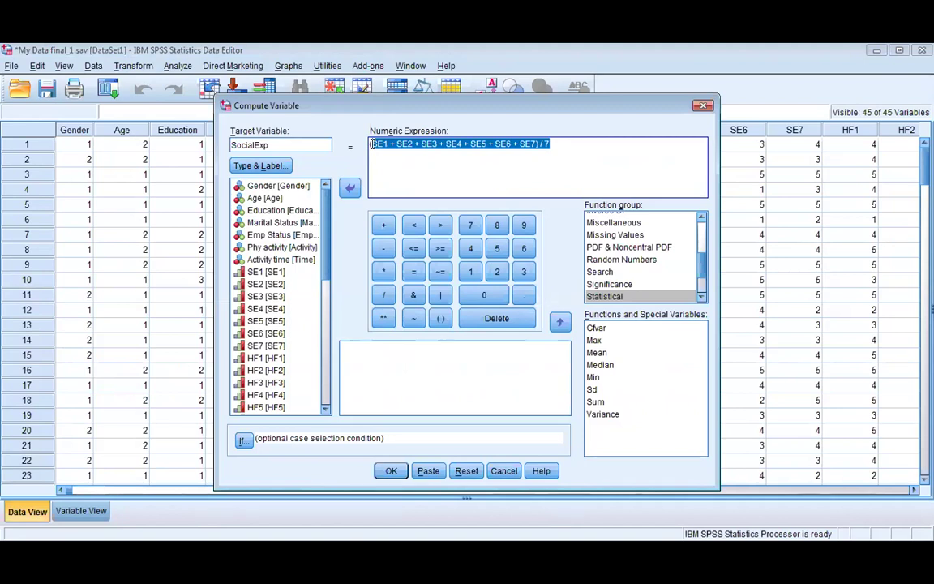
key("Delete")
left_click(299, 143)
key("BackSpace")
key("BackSpace")
key("BackSpace")
key("BackSpace")
key("BackSpace")
key("BackSpace")
key("BackSpace")
key("BackSpace")
key("BackSpace")
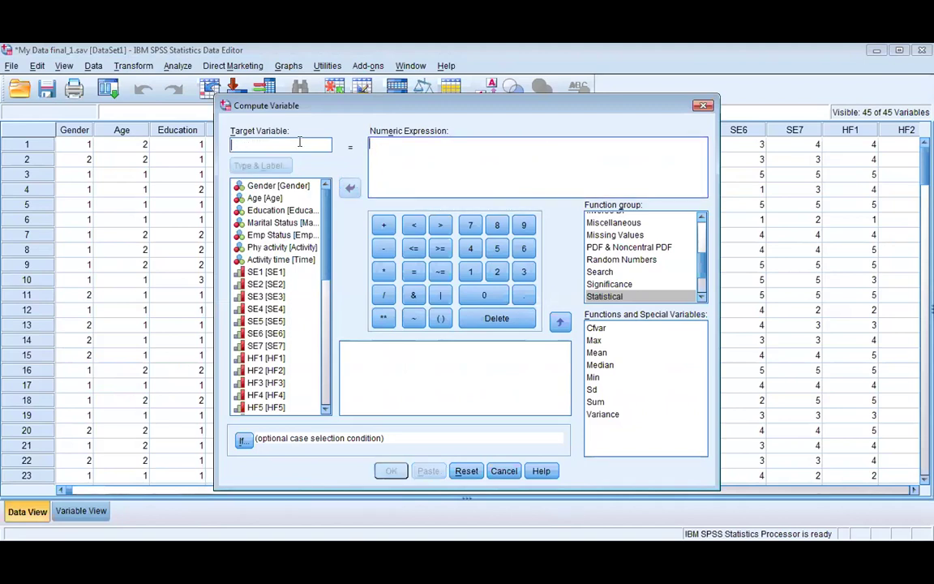
Step: Locate the HF items in the variable list and name the new target variable Health
scroll(322, 234, "down", 1)
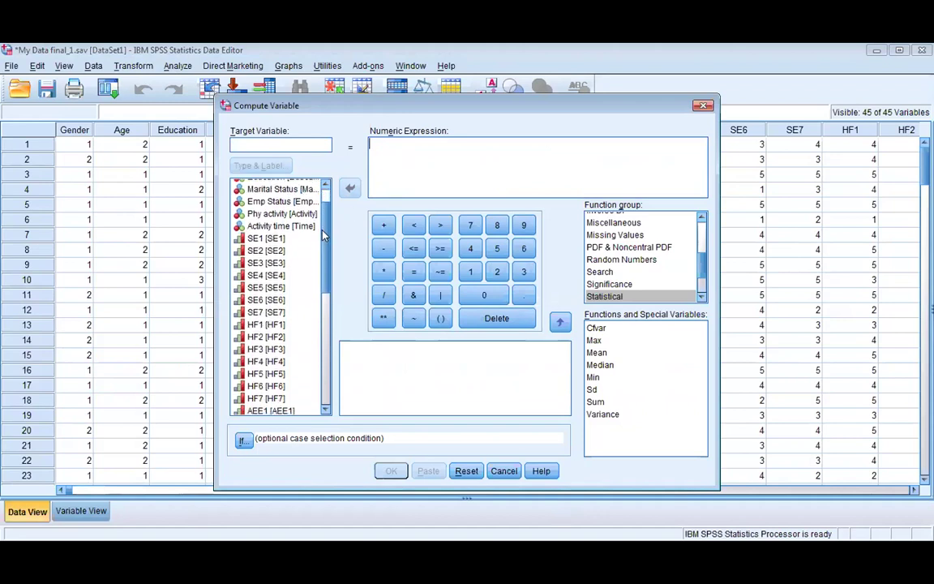
scroll(322, 235, "down", 1)
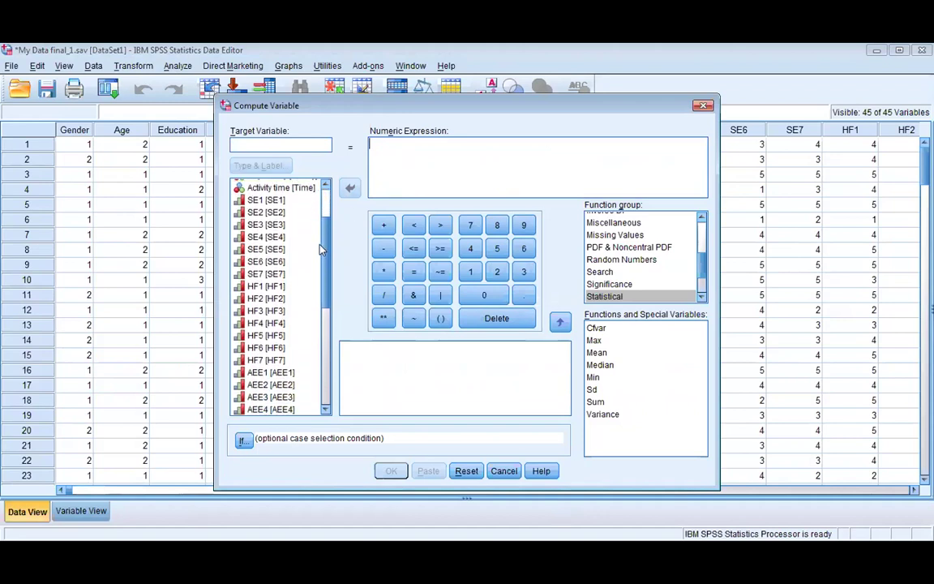
left_click(259, 287)
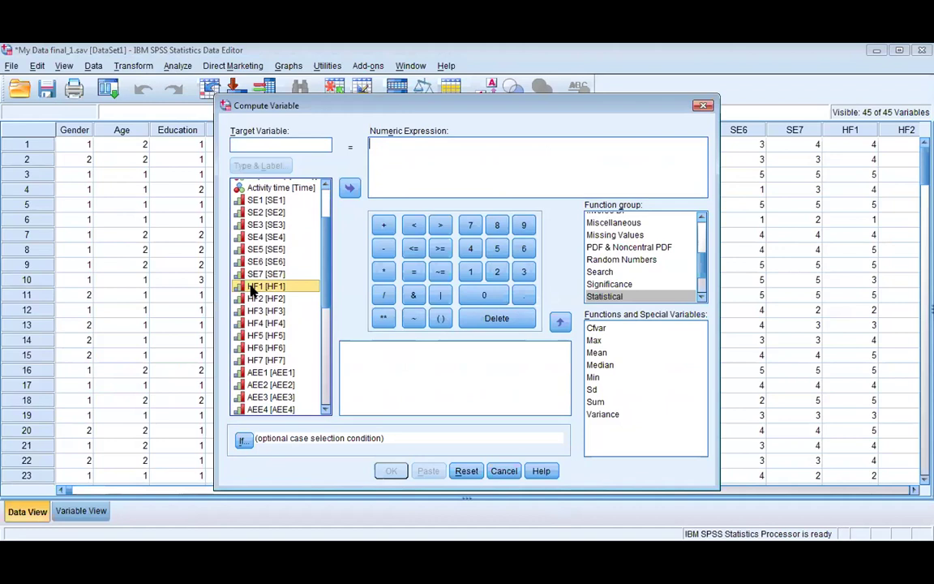
left_click(264, 144)
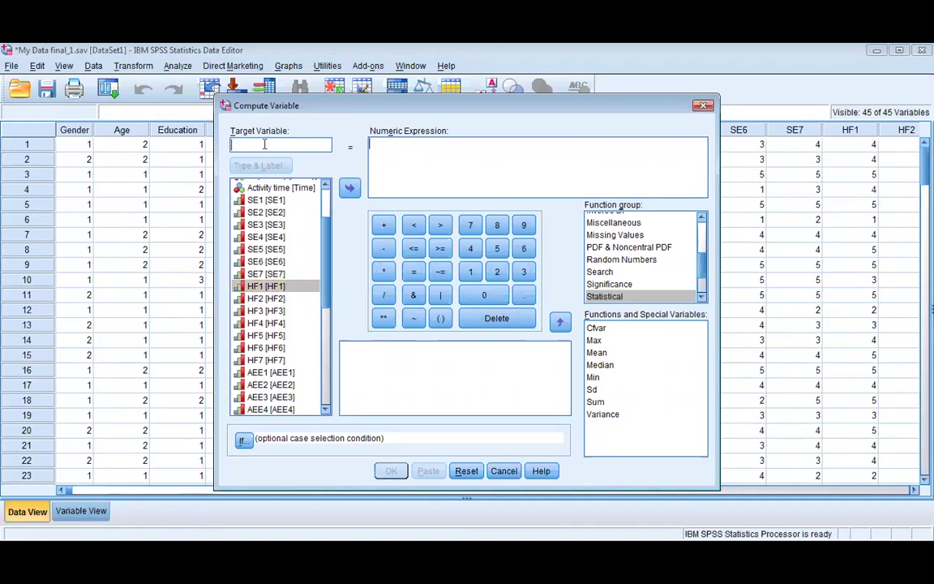
type("Health")
Step: Start the numeric expression with a pair of parentheses containing the sum of HF1 and HF2
left_click(272, 287)
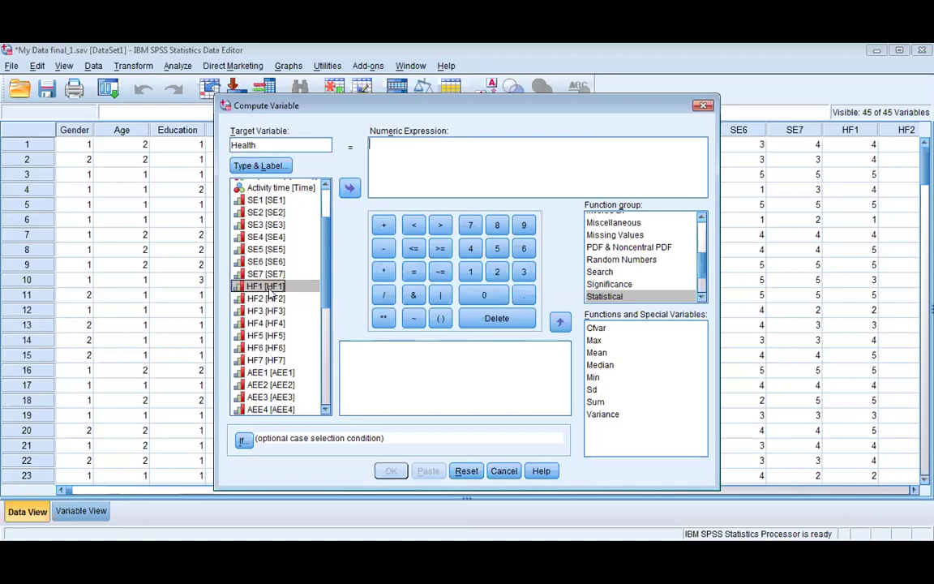
left_click(440, 318)
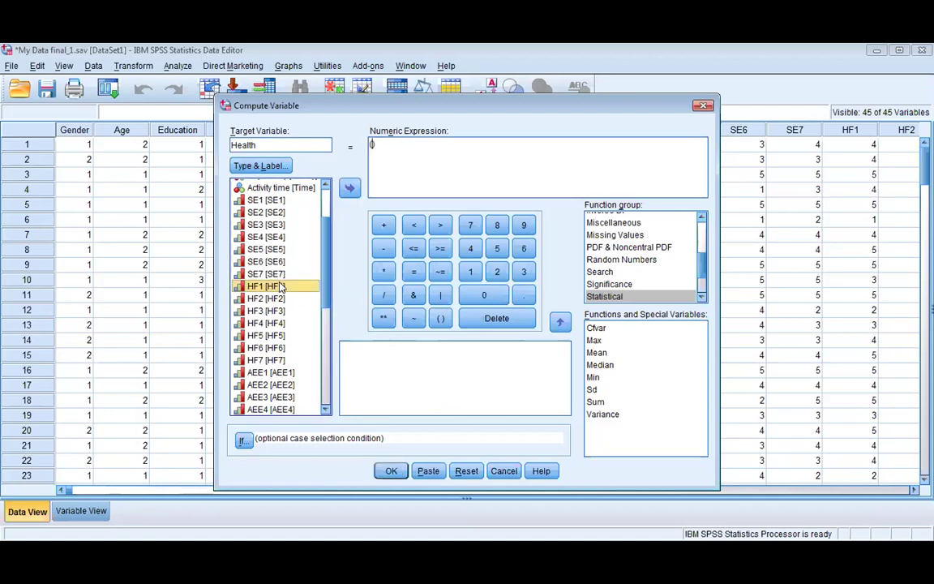
left_click(350, 189)
type("+")
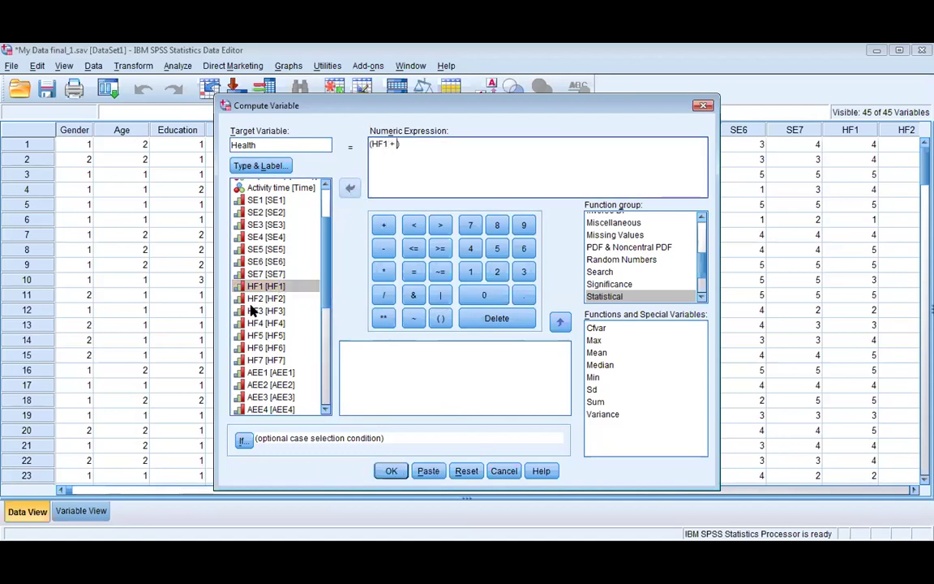
left_click(266, 298)
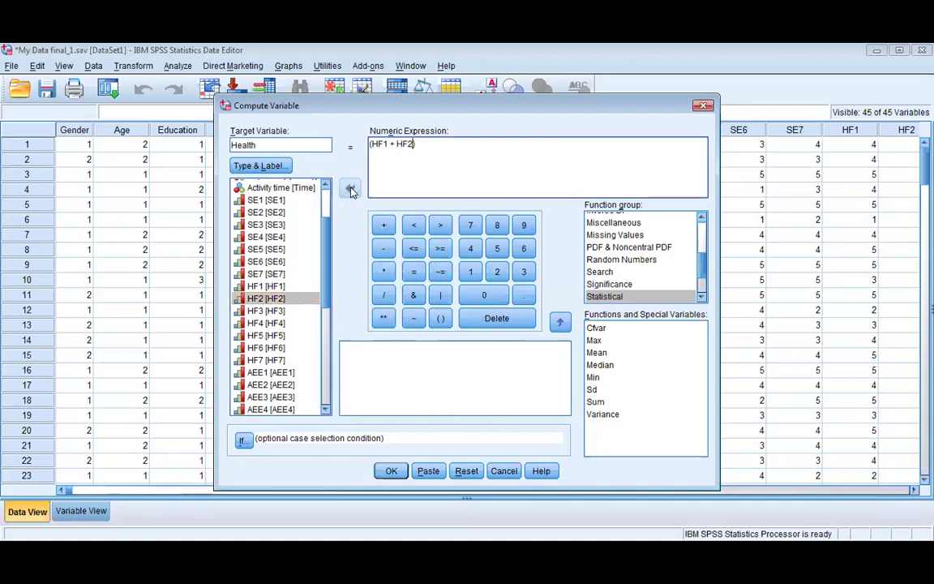
left_click(267, 311)
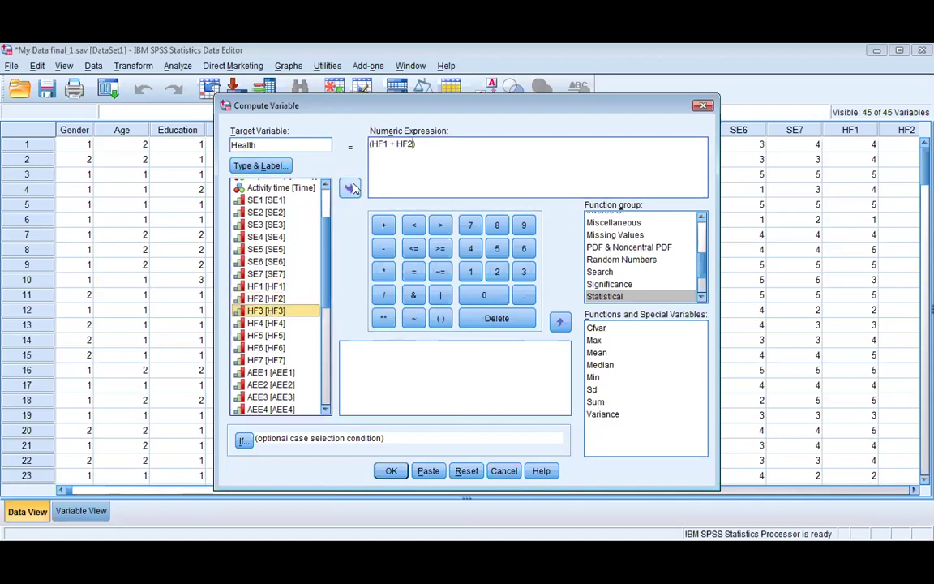
left_click(351, 189)
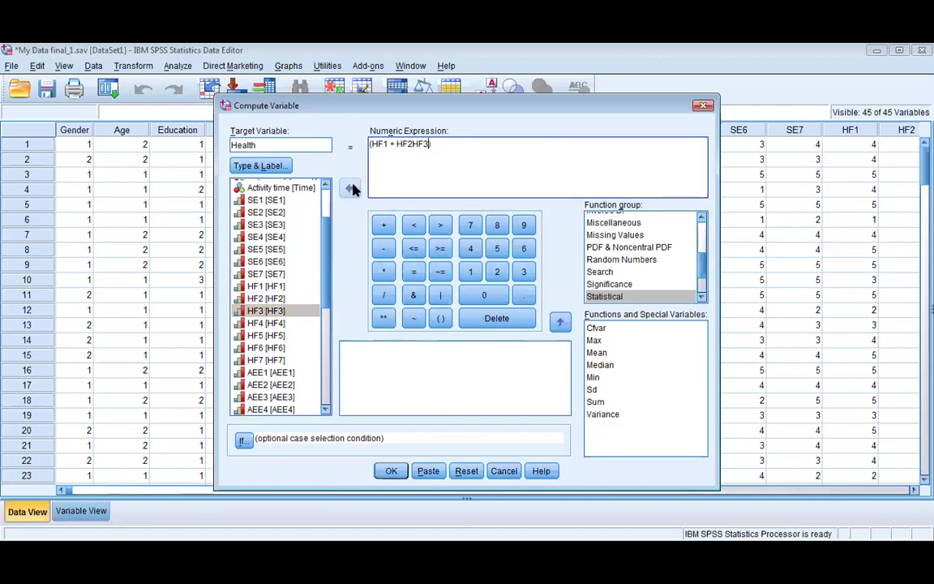
key("BackSpace")
key("BackSpace")
key("BackSpace")
Step: Extend the sum inside the parentheses with HF3 and HF4, ending with a plus sign for the following item
left_click(383, 225)
left_click(266, 311)
left_click(349, 187)
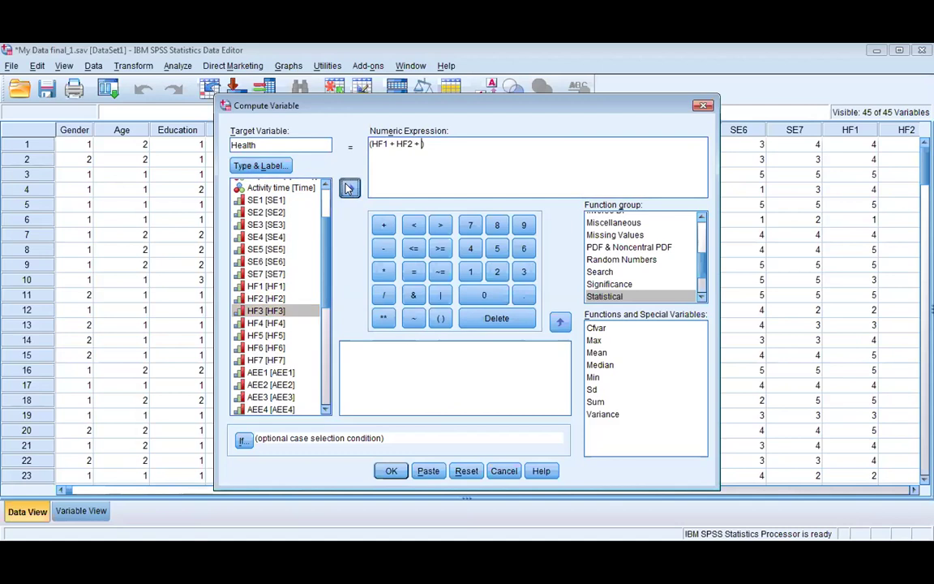
left_click(383, 225)
left_click(264, 323)
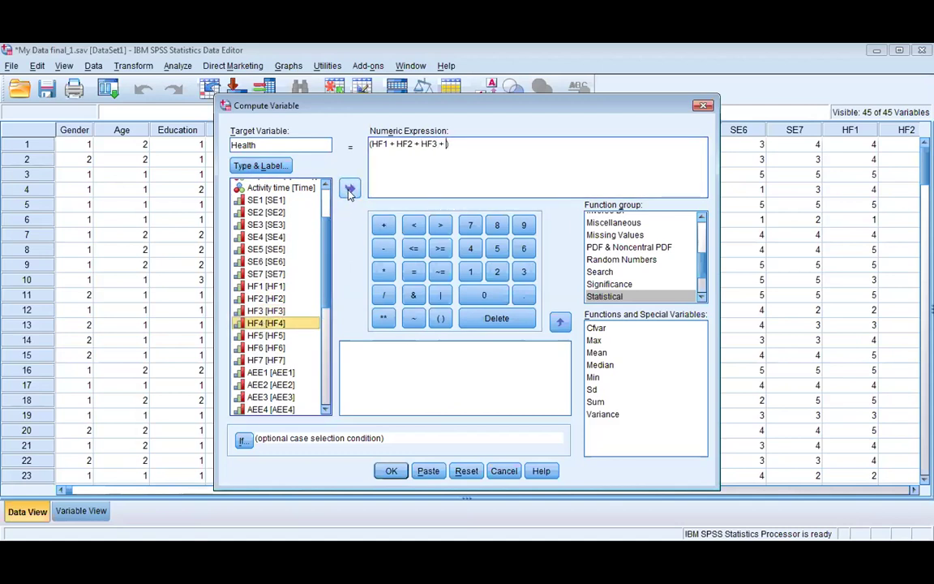
left_click(351, 188)
left_click(383, 226)
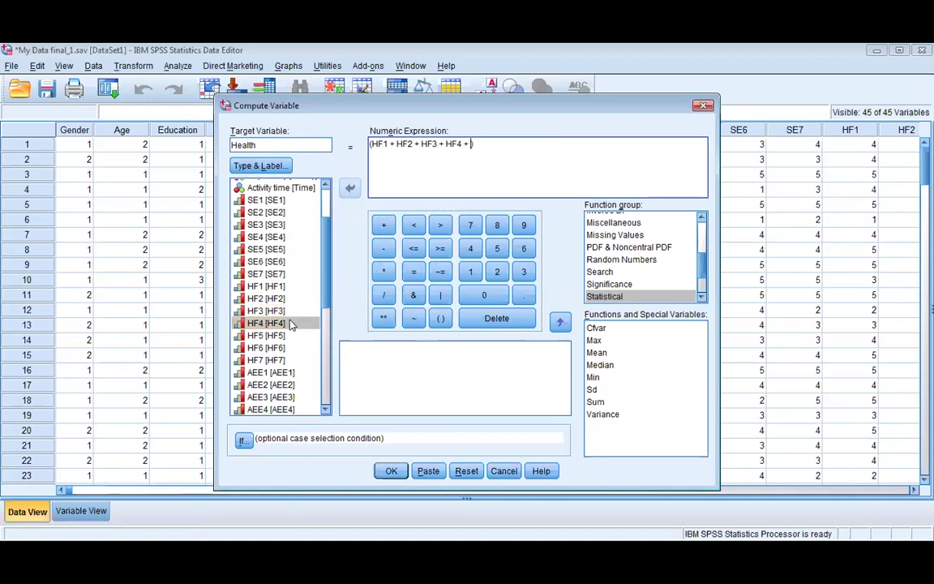
Step: Complete the sum inside the parentheses by adding HF5, HF6 and HF7
left_click(266, 335)
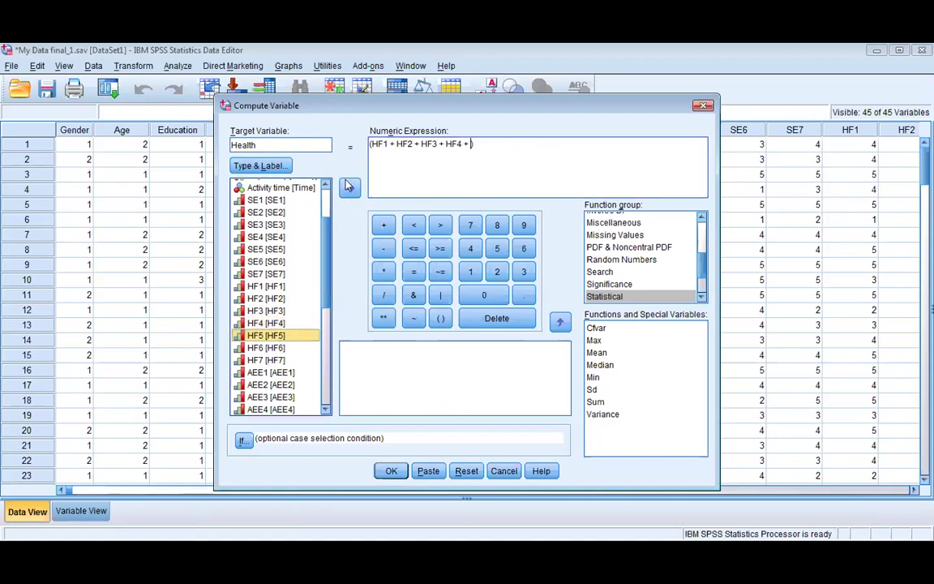
left_click(348, 188)
left_click(383, 225)
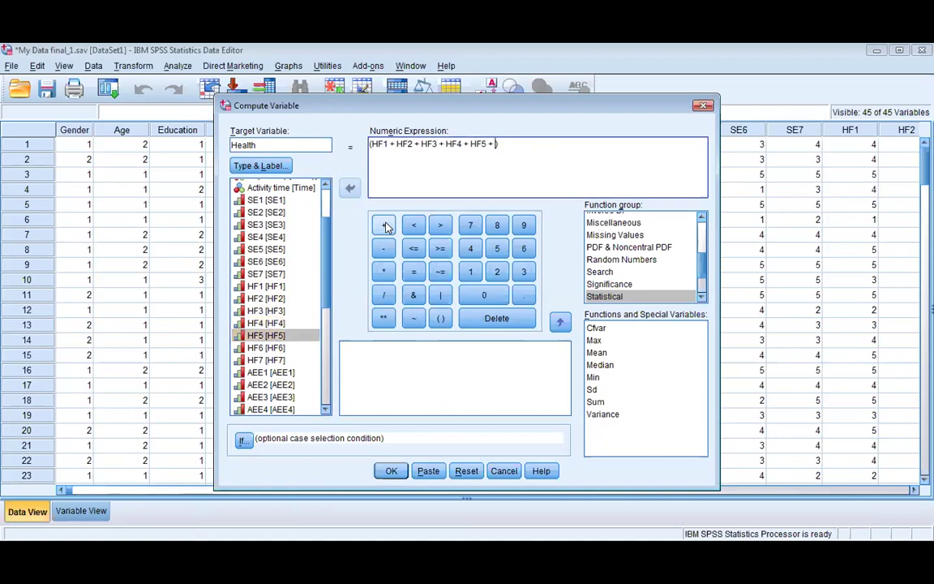
left_click(266, 347)
left_click(350, 188)
left_click(384, 225)
left_click(266, 359)
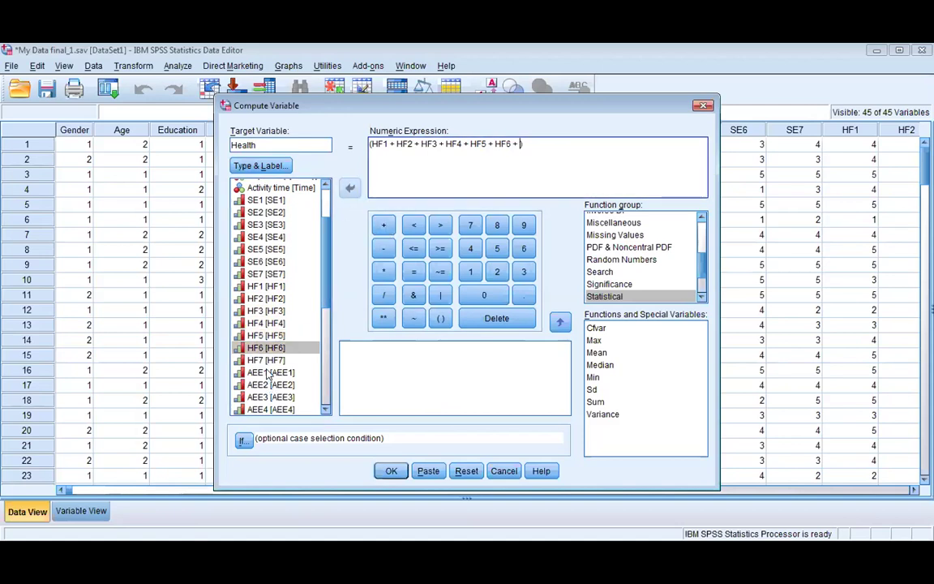
left_click(351, 187)
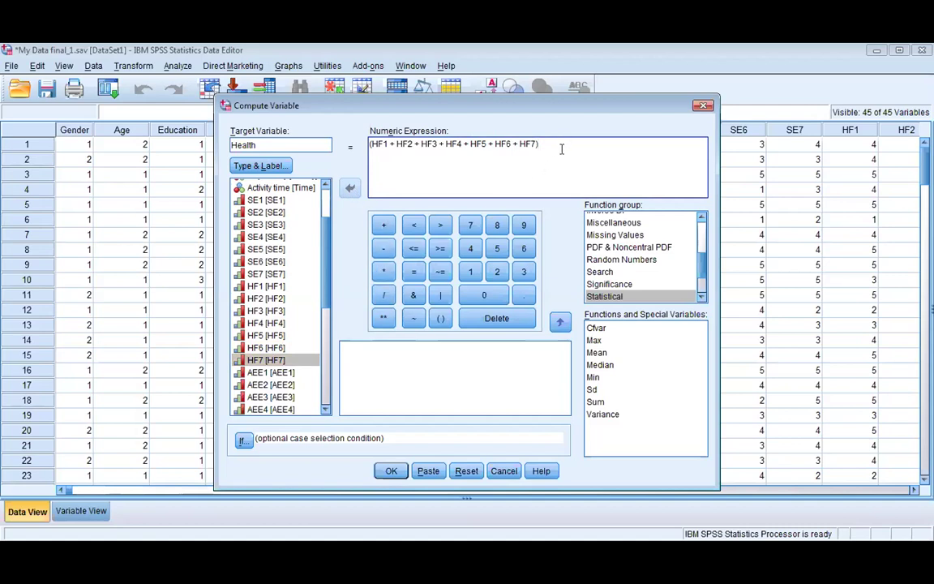
Step: Divide the parenthesized HF sum by 7 and run the computation of Health
left_click(384, 295)
left_click(471, 226)
left_click(392, 471)
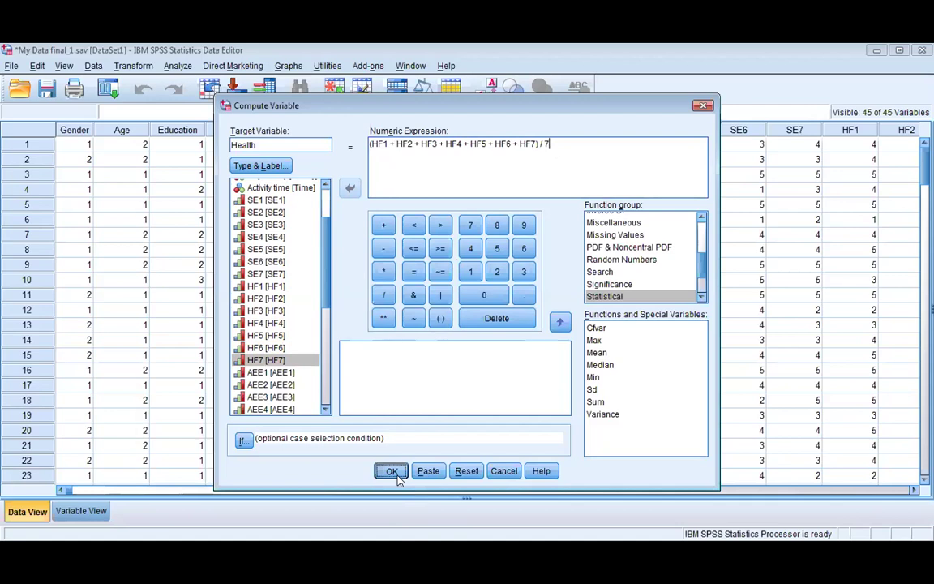
Step: Check the variable list for the new Health variable, and return to the case data
left_click(81, 511)
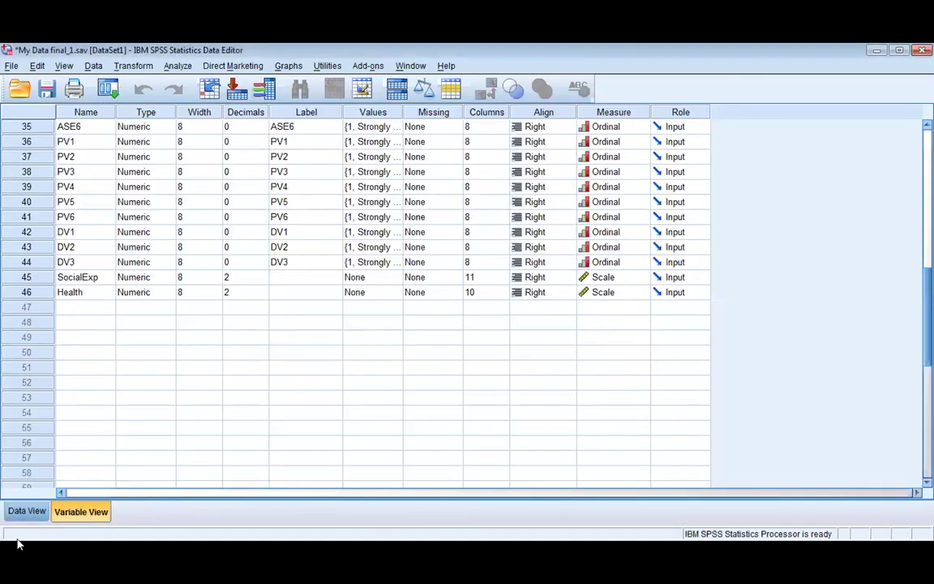
left_click(27, 511)
Step: Reopen Compute Variable and clear the Health numeric expression and target variable name
left_click(122, 69)
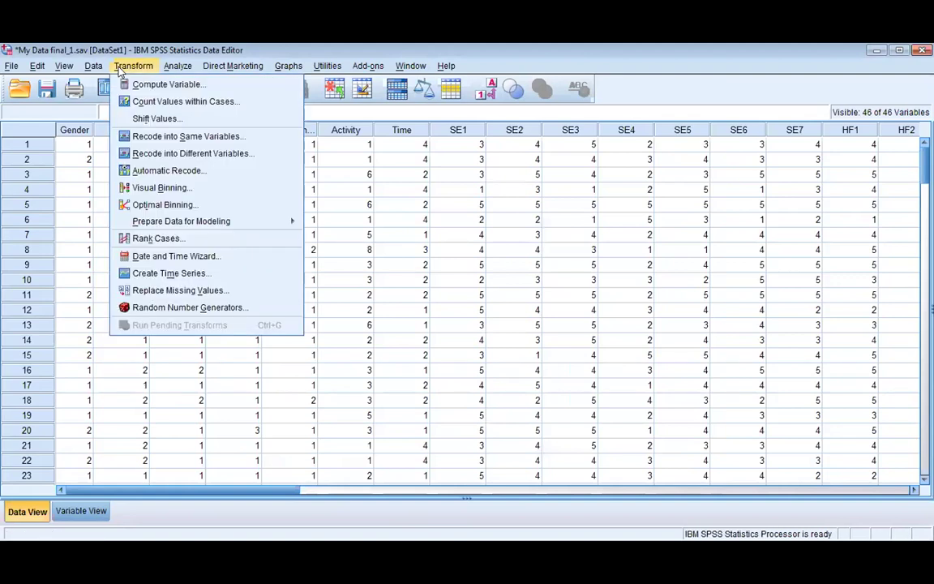
left_click(136, 85)
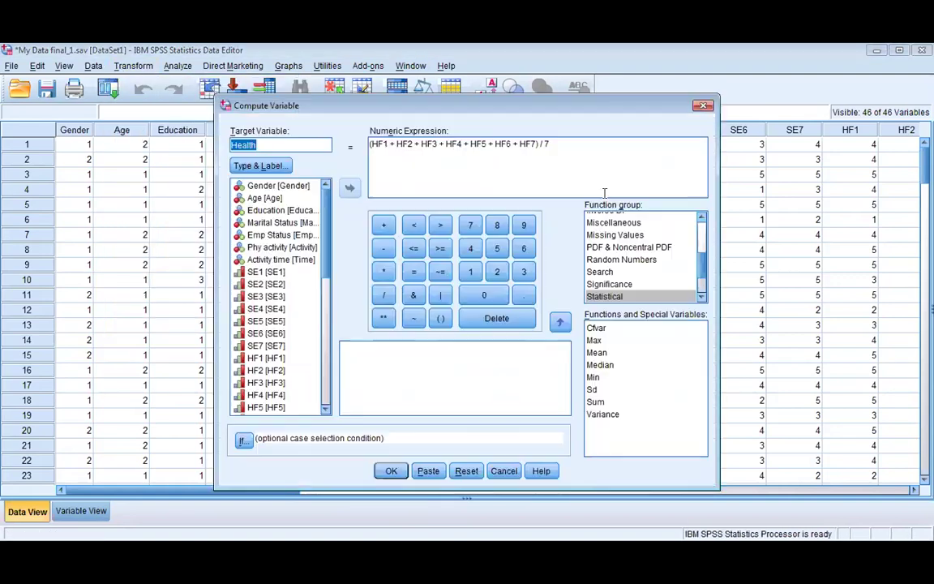
left_click_drag(542, 144, 556, 146)
triple_click(557, 146)
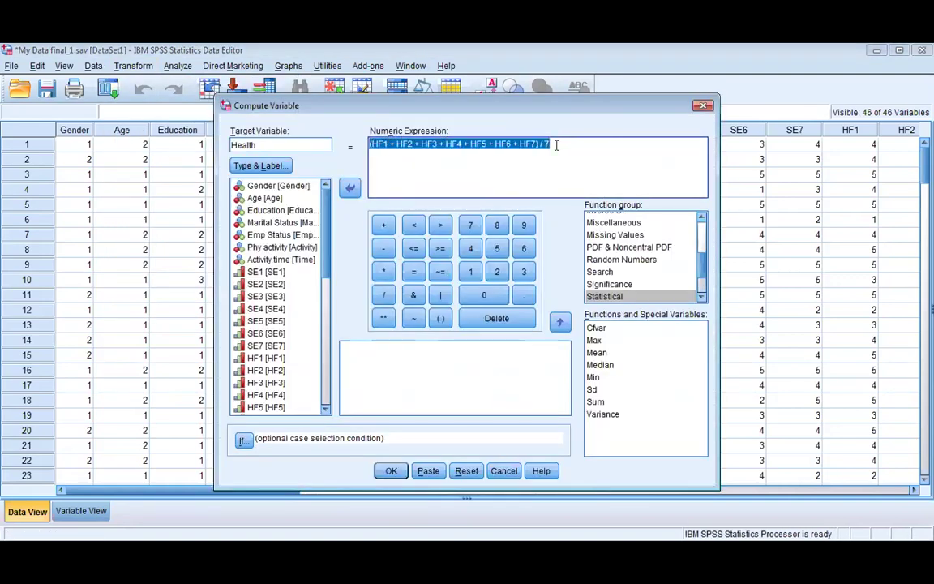
key("Delete")
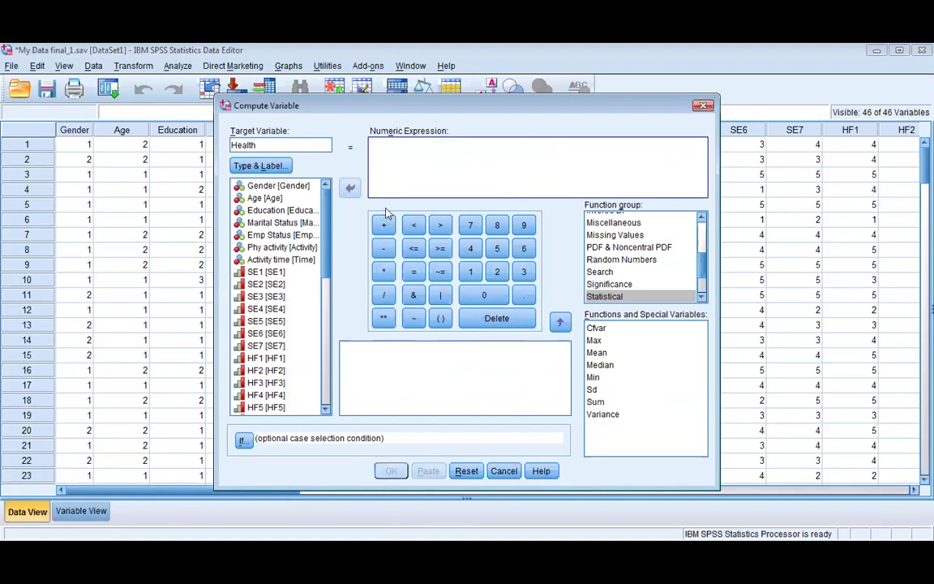
double_click(303, 143)
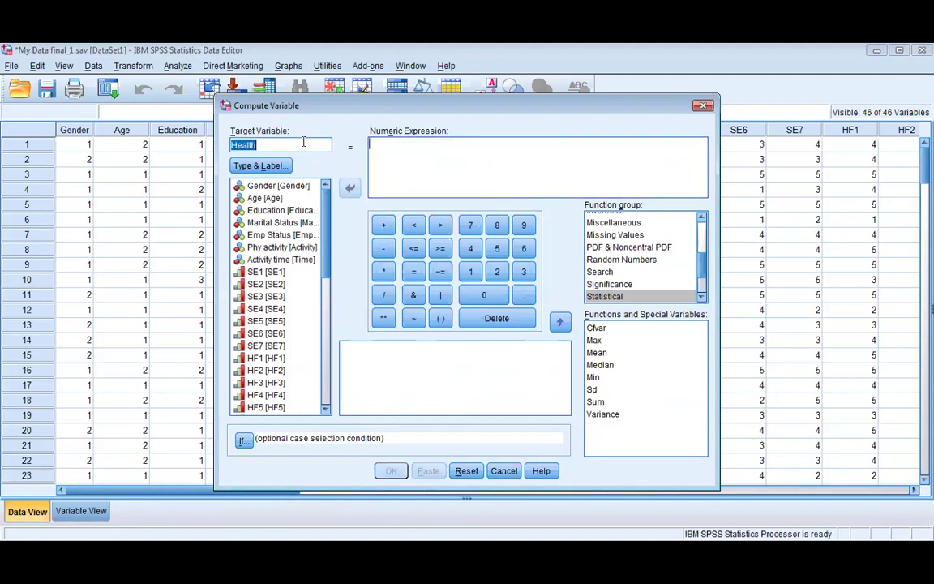
key("Delete")
Step: Locate the DV items at the end of the variable list and name the new target variable Dependent
left_click_drag(326, 239, 324, 371)
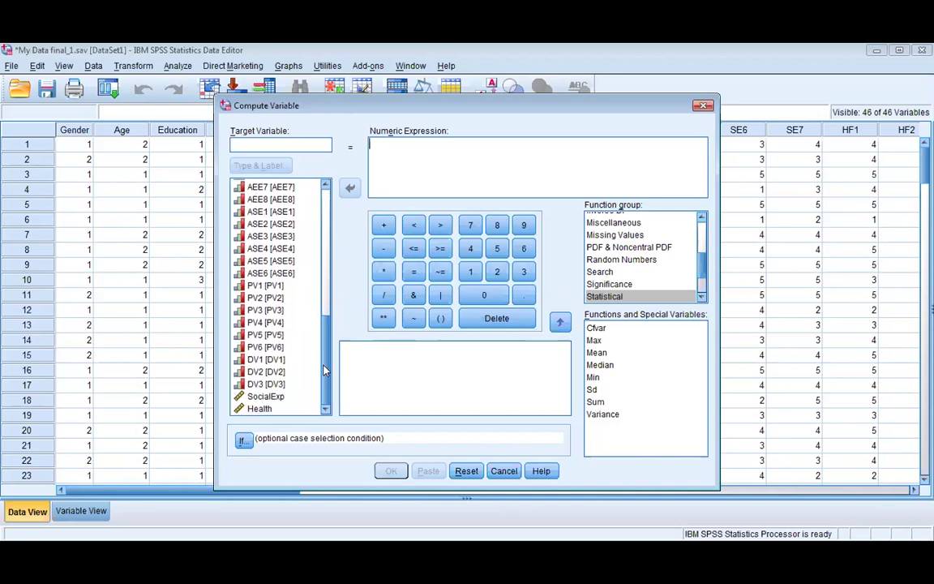
left_click(268, 360)
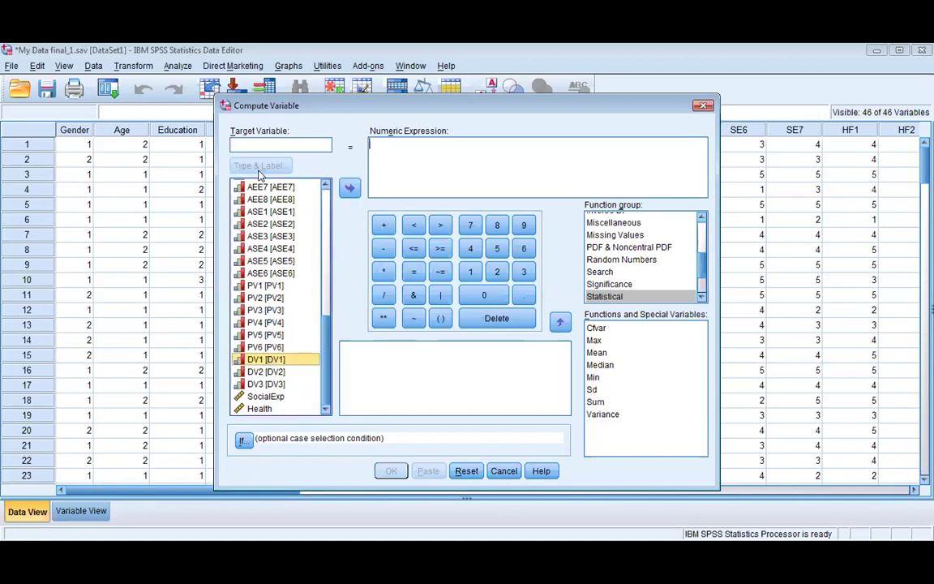
left_click(260, 145)
type("Dependent")
Step: Build the numeric expression as a parenthesized sum of DV1, DV2 and DV3
left_click(256, 362)
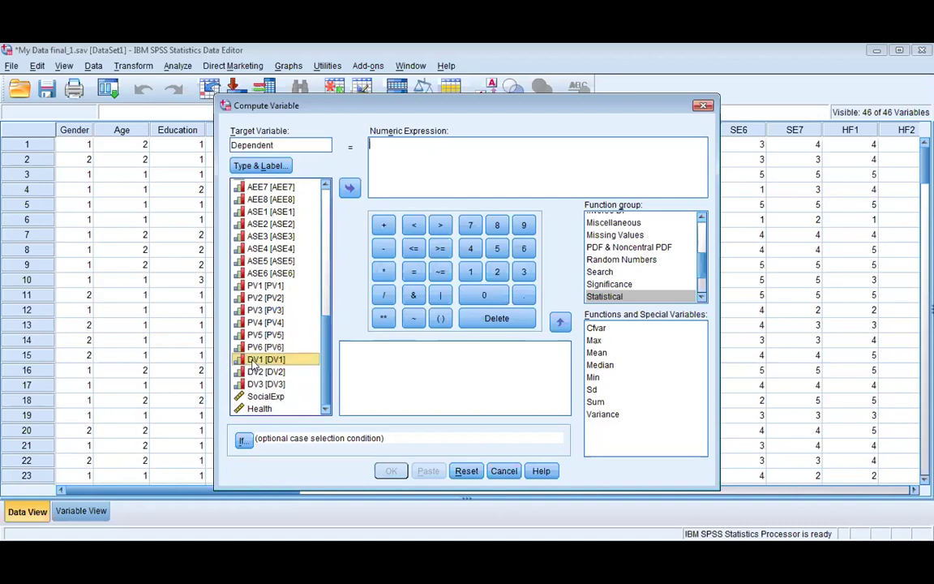
left_click(441, 319)
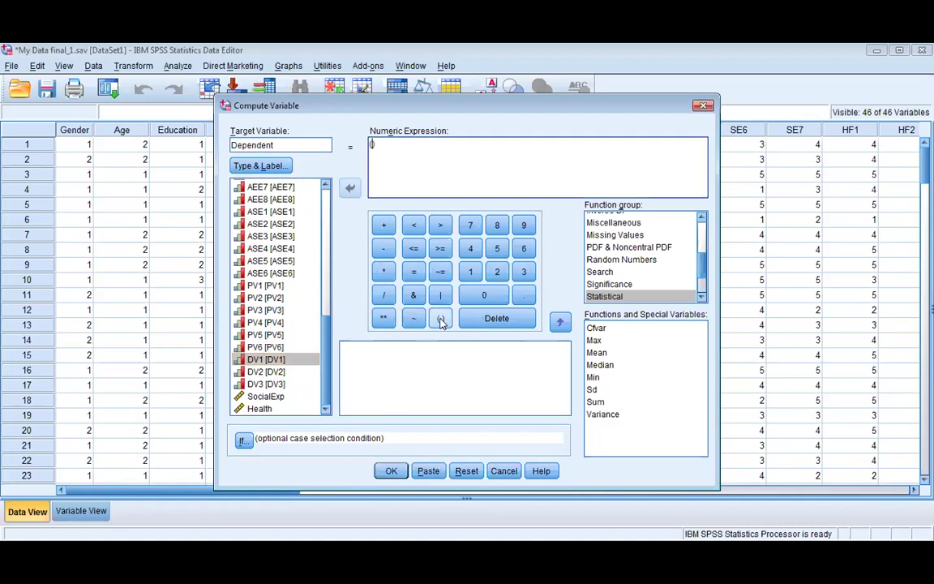
left_click(297, 359)
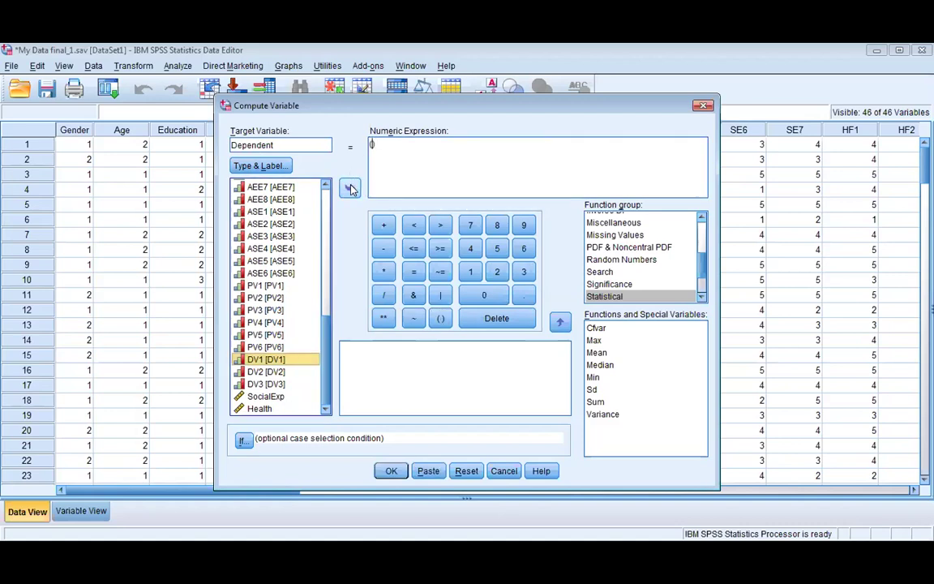
left_click(350, 188)
left_click(383, 225)
left_click(270, 372)
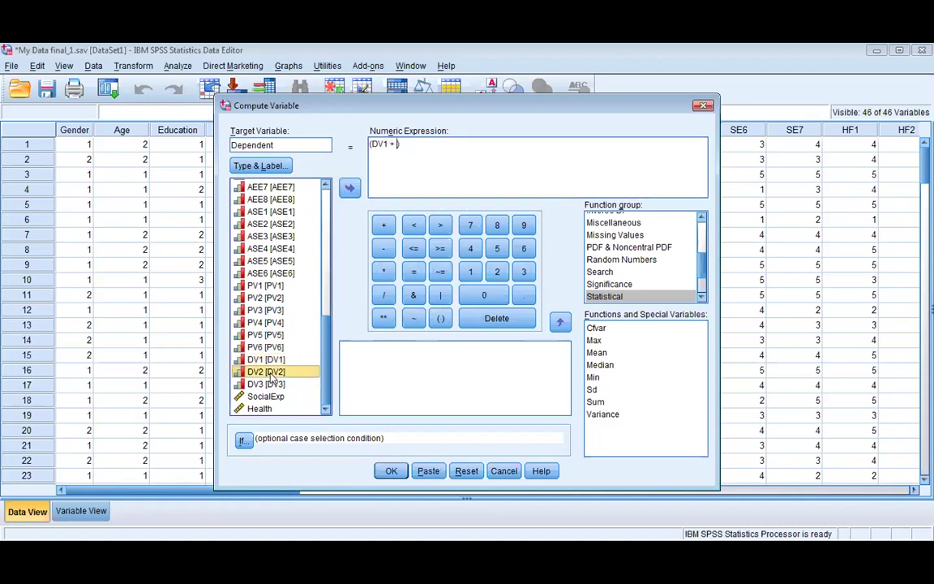
left_click(351, 188)
left_click(383, 224)
left_click(267, 383)
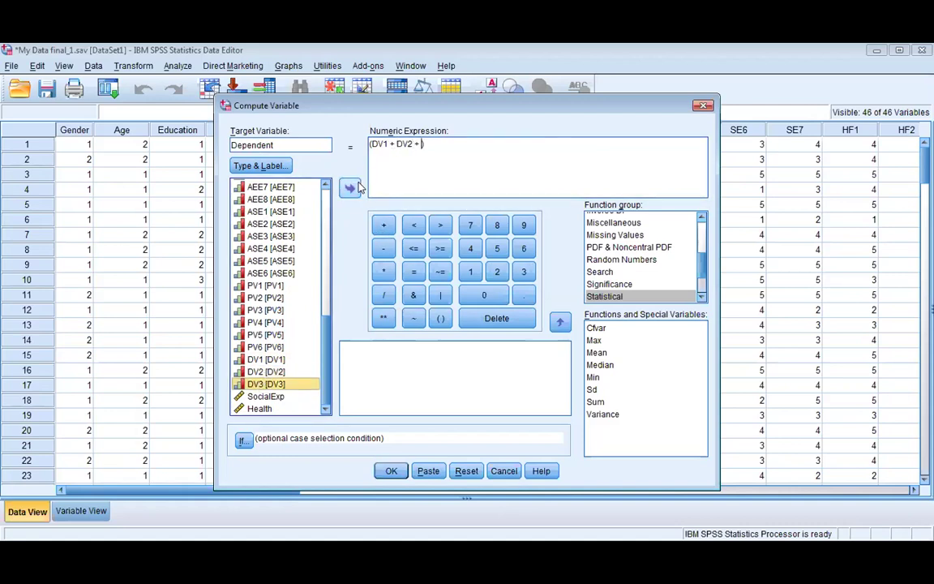
left_click(352, 188)
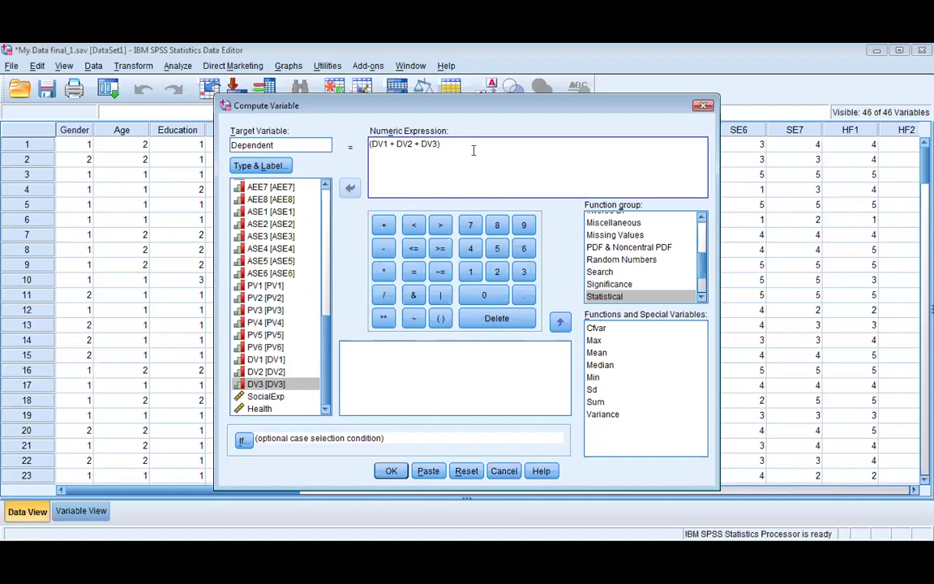
Step: Divide the parenthesized DV sum by 3 and run the computation of Dependent
left_click(383, 296)
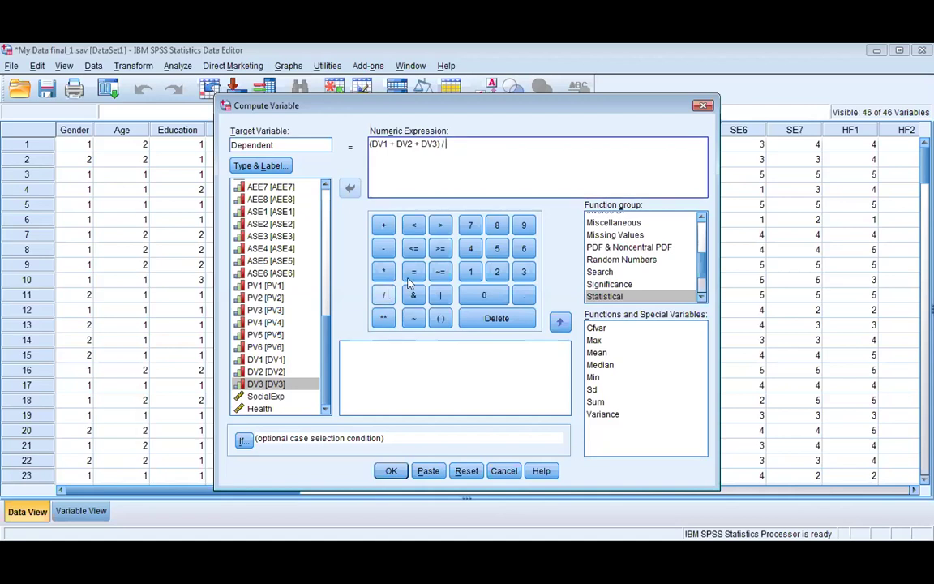
left_click(524, 272)
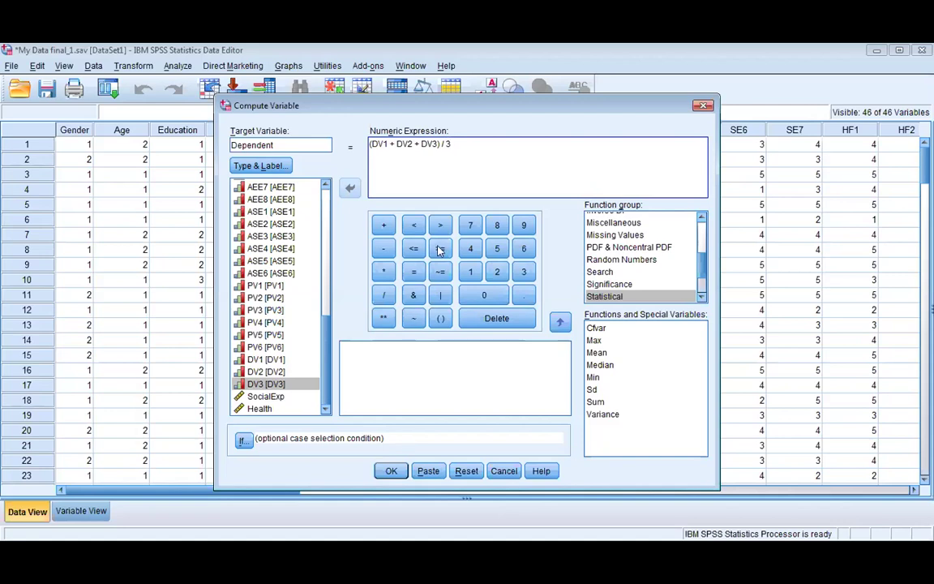
left_click(392, 472)
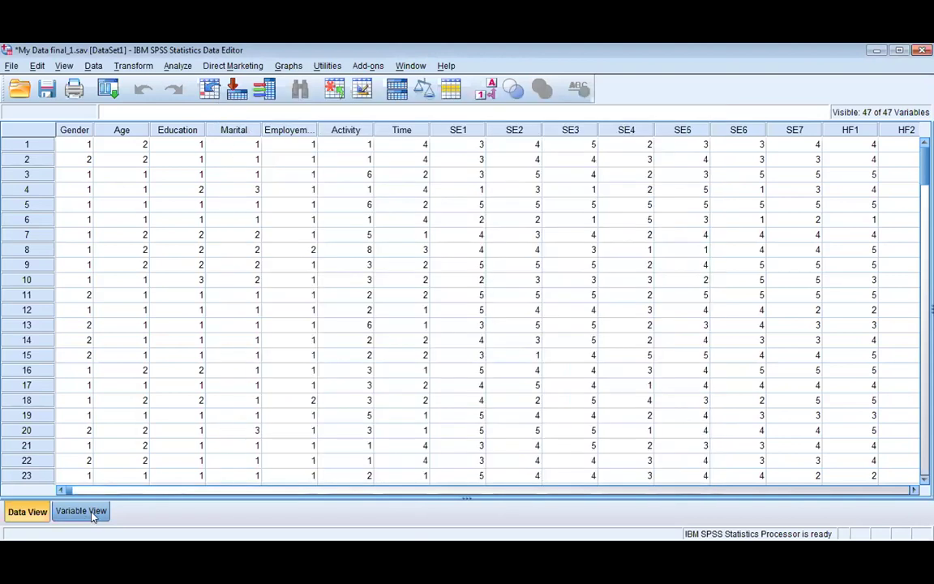
Step: Check the Dependent variable in the variable list and open the Linear Regression dialog
left_click(81, 512)
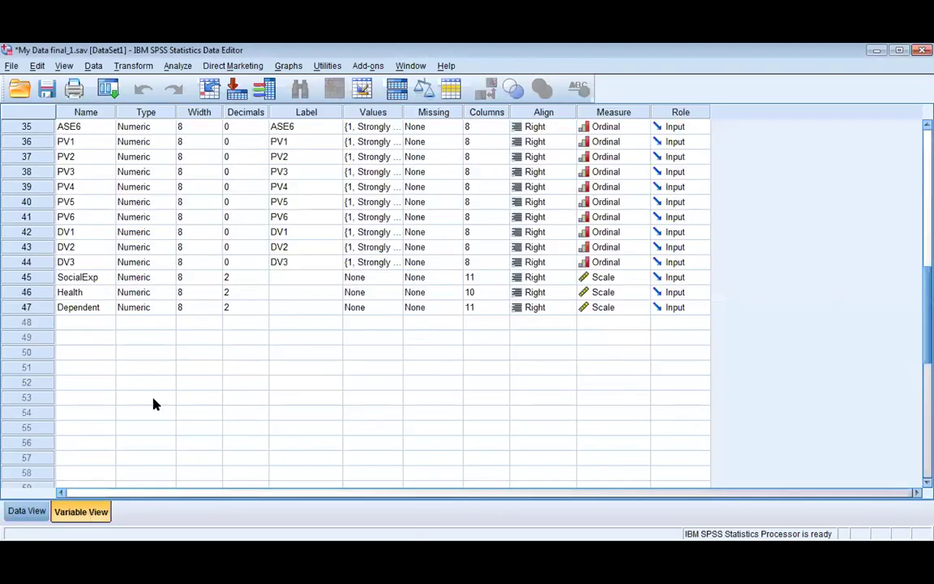
left_click(81, 309)
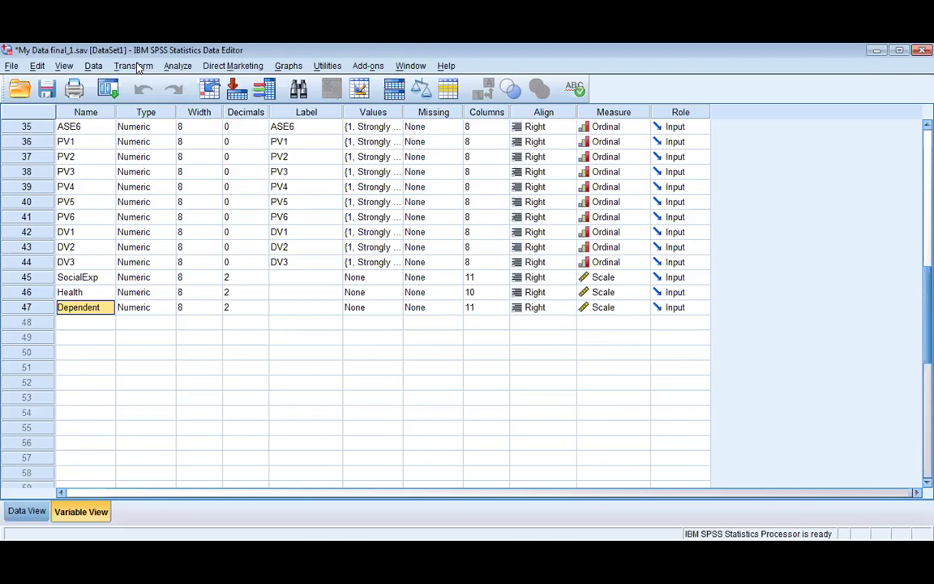
left_click(176, 66)
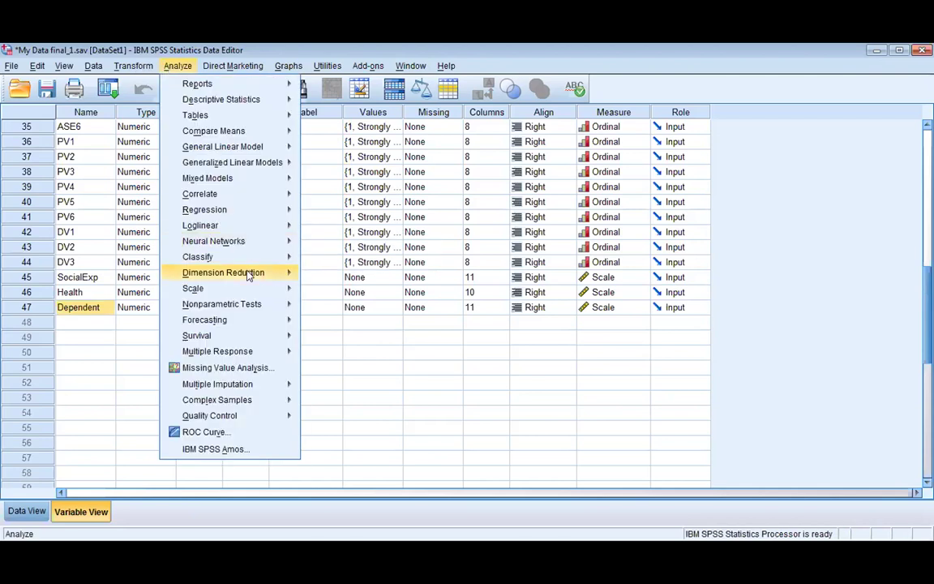
mouse_move(271, 247)
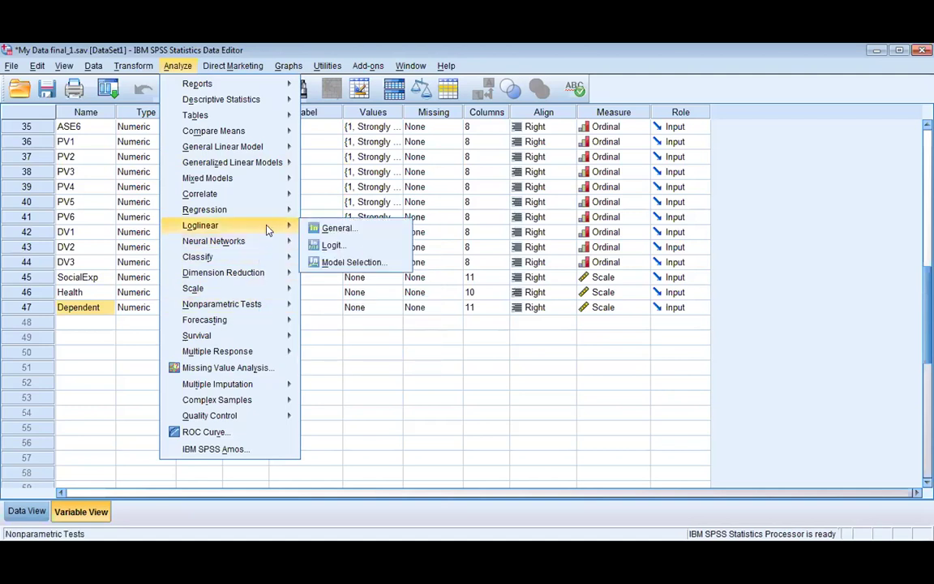
mouse_move(271, 211)
left_click(348, 230)
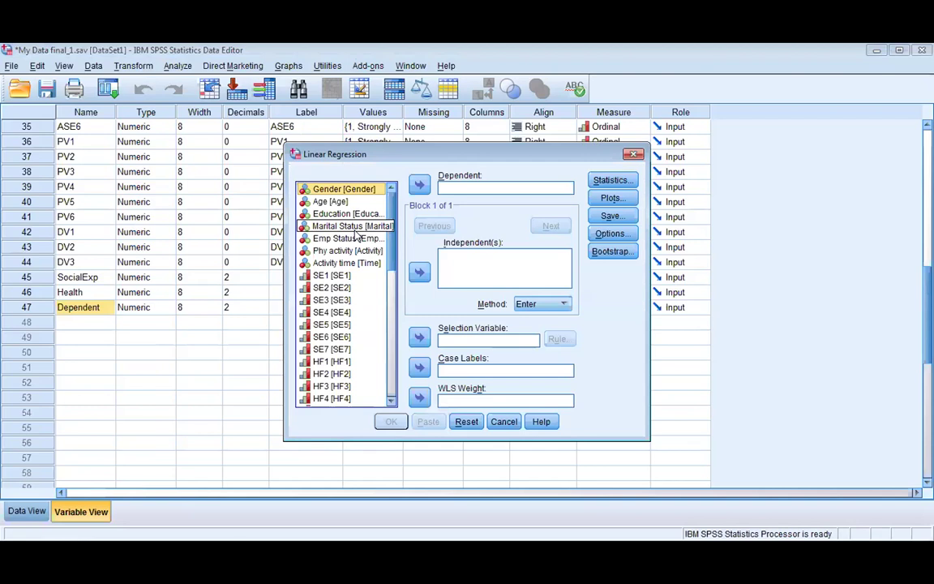
Step: Locate the computed variables at the end of the list and assign Dependent as the regression's dependent variable
left_click(393, 294)
left_click_drag(392, 307, 390, 367)
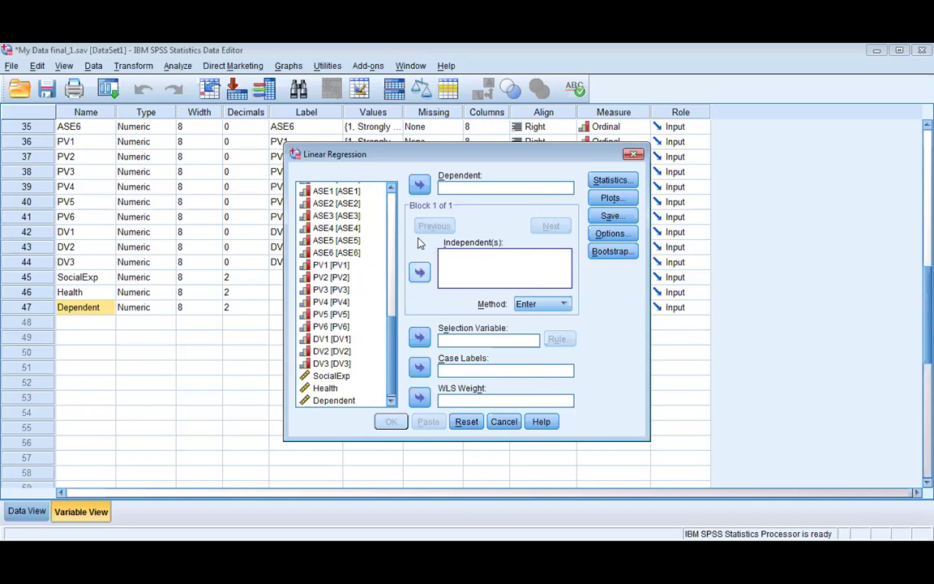
left_click(329, 399)
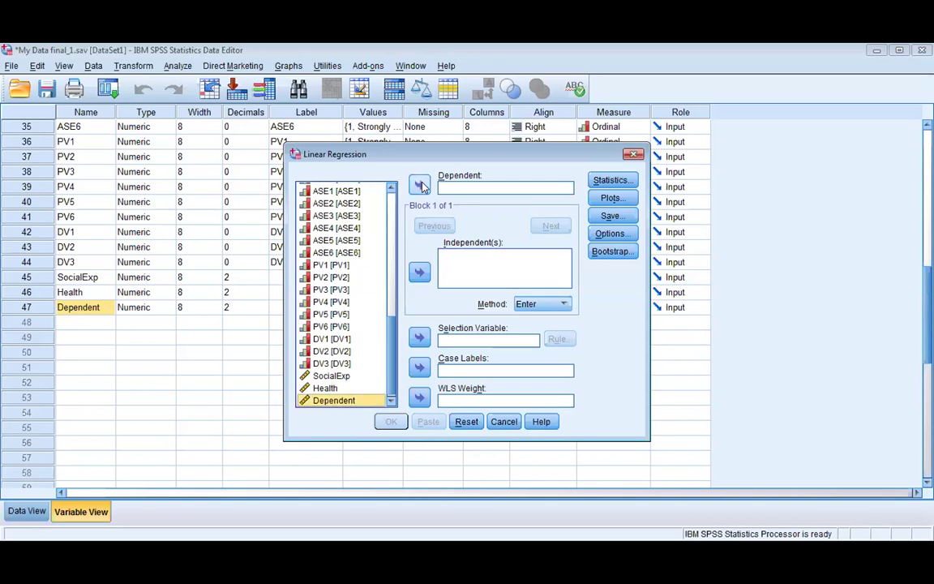
left_click(419, 185)
Step: Add SocialExp and Health together as the independent variables of the regression
left_click(336, 389)
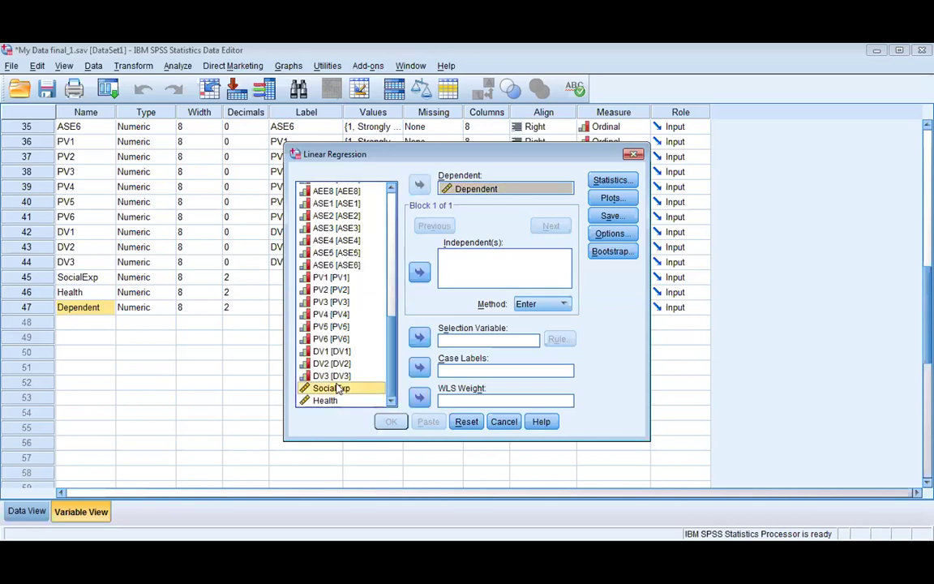
key("shift+Down")
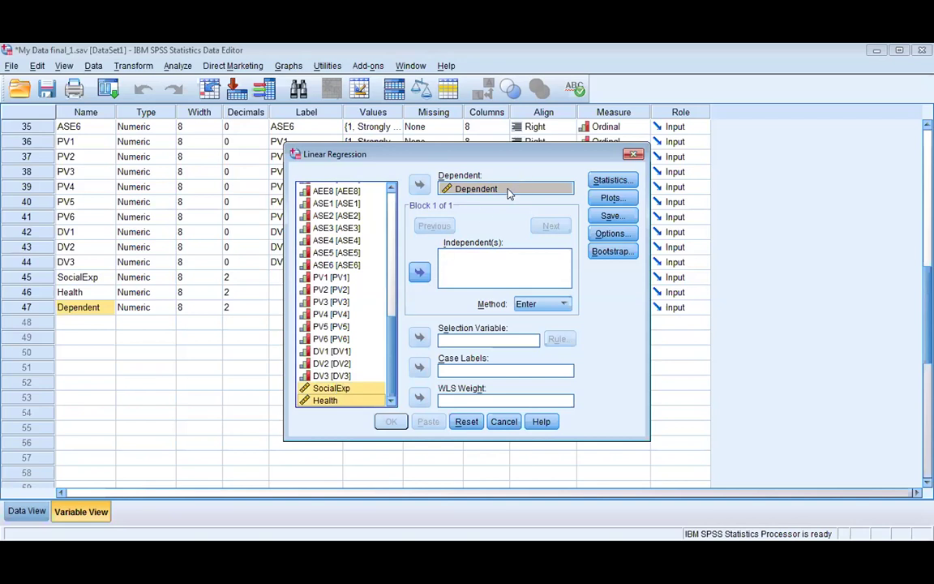
left_click(475, 263)
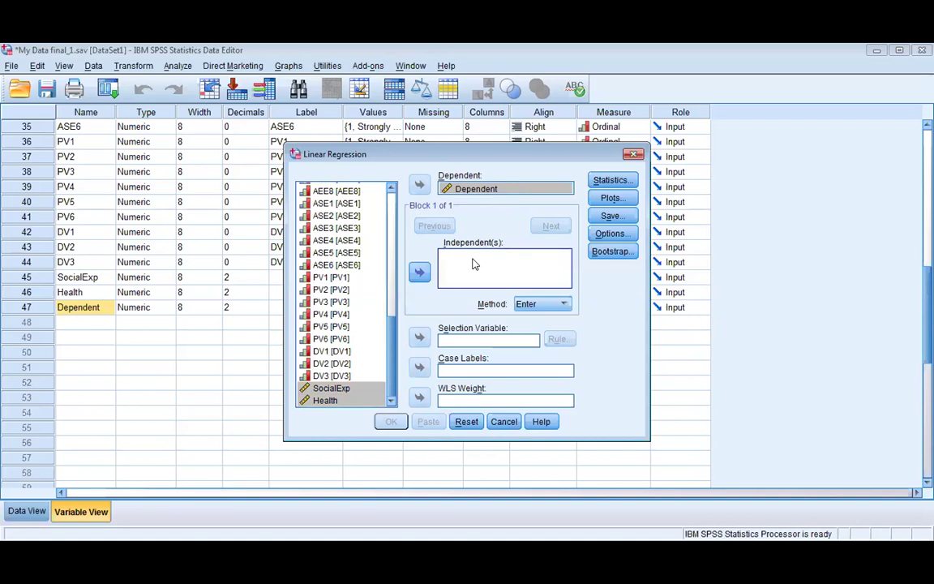
left_click(420, 272)
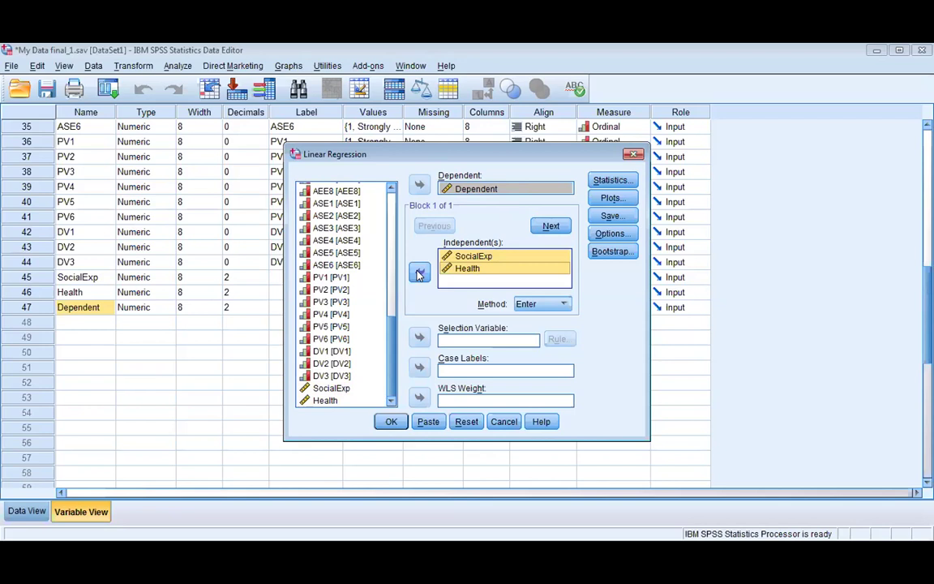
Step: Enable R squared change, Descriptives, Part and partial correlations, Durbin-Watson and Collinearity diagnostics in the regression statistics
left_click(602, 185)
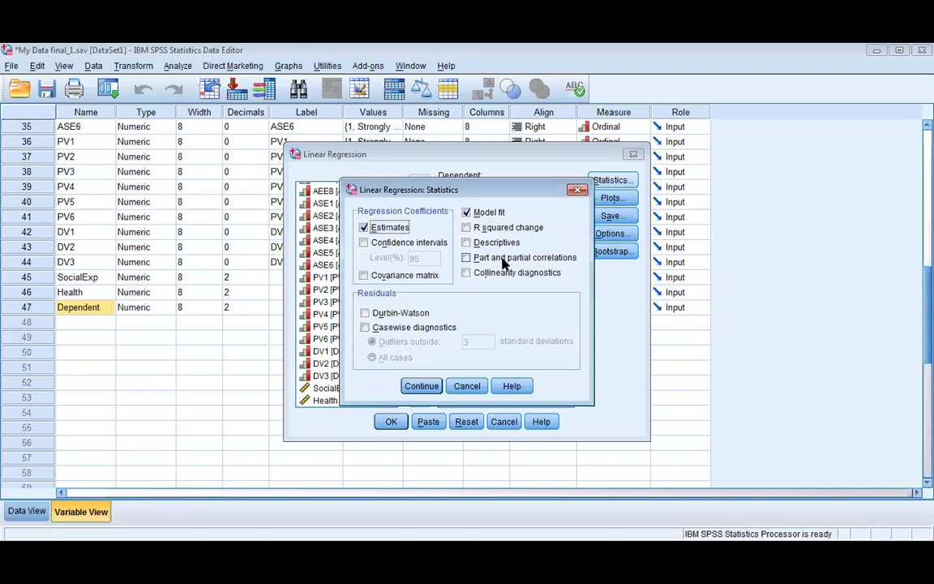
left_click(497, 230)
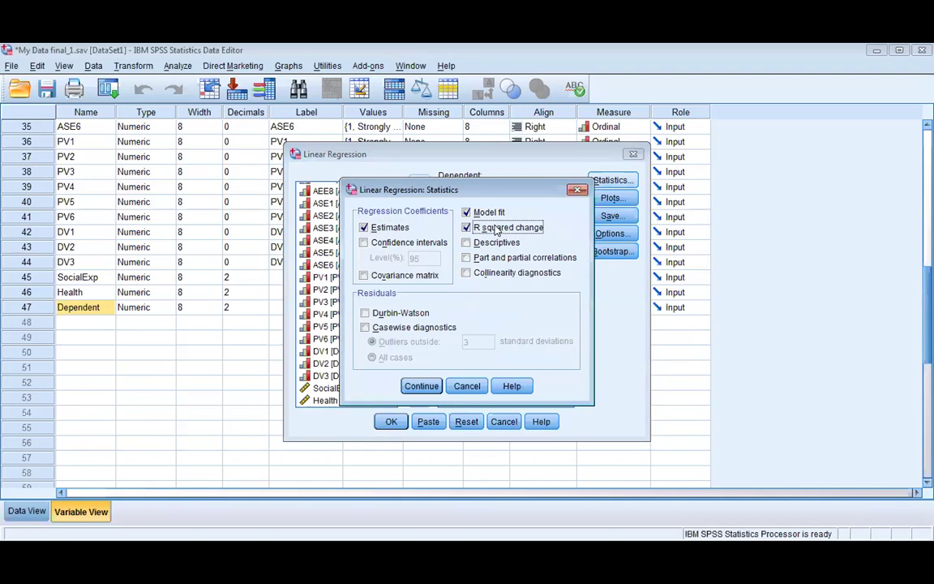
left_click(468, 243)
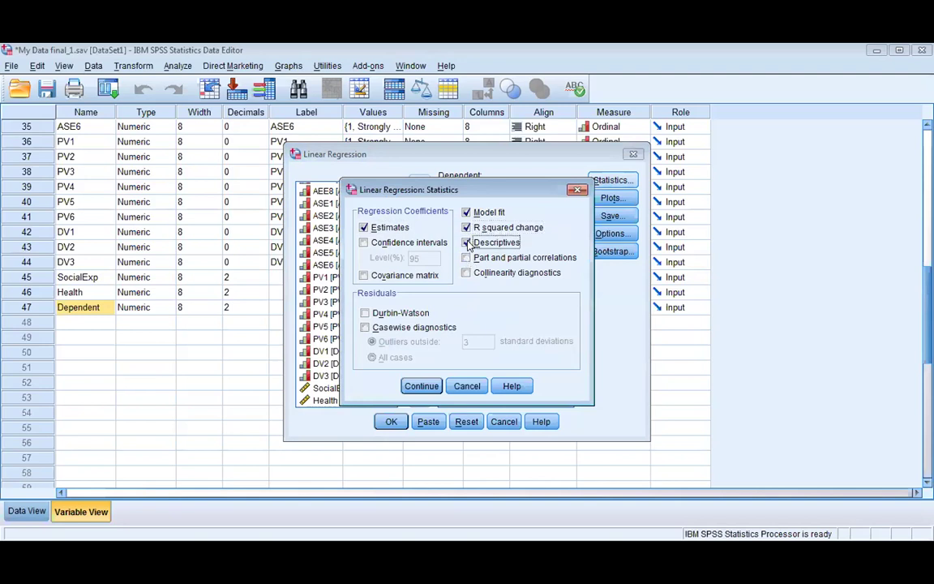
left_click(467, 258)
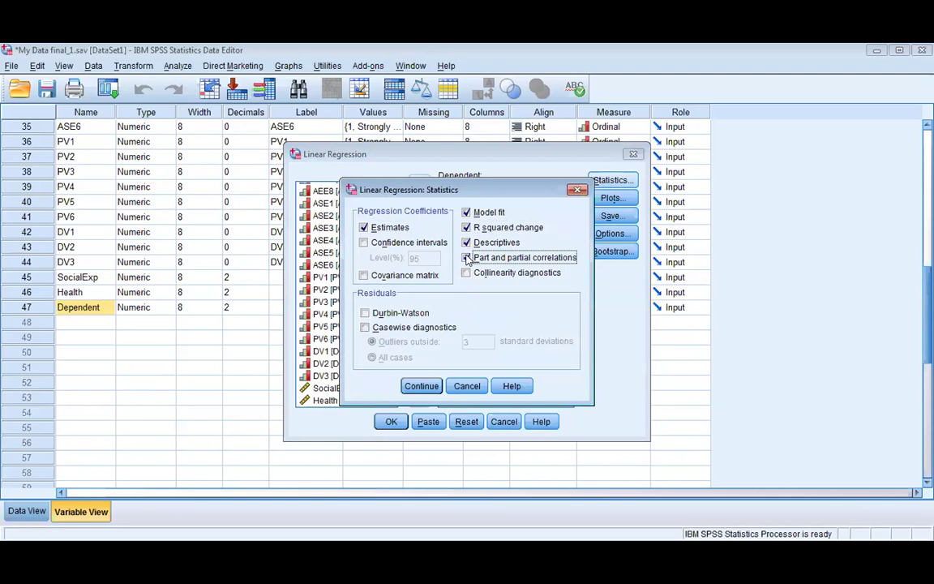
left_click(410, 313)
left_click(468, 274)
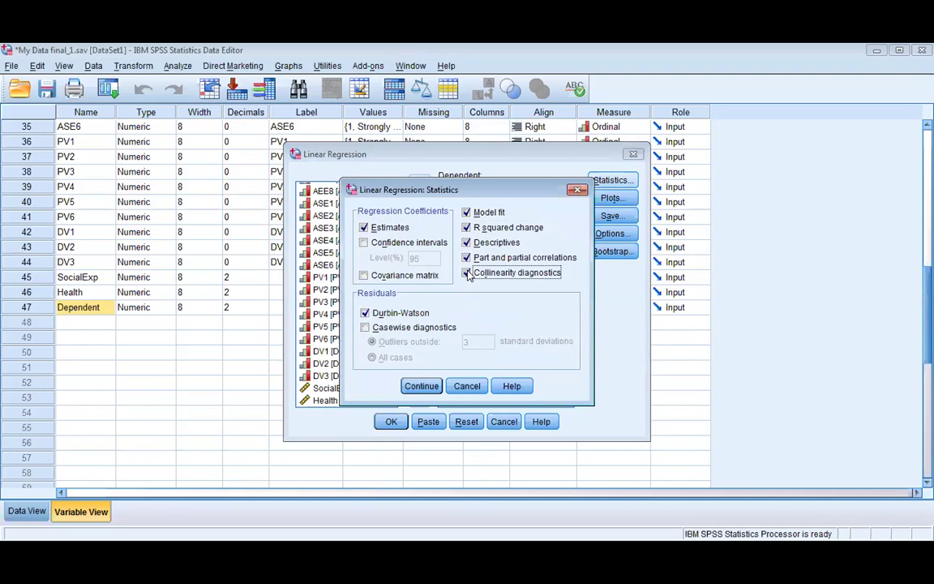
left_click(487, 213)
left_click(486, 213)
left_click(480, 228)
left_click(480, 228)
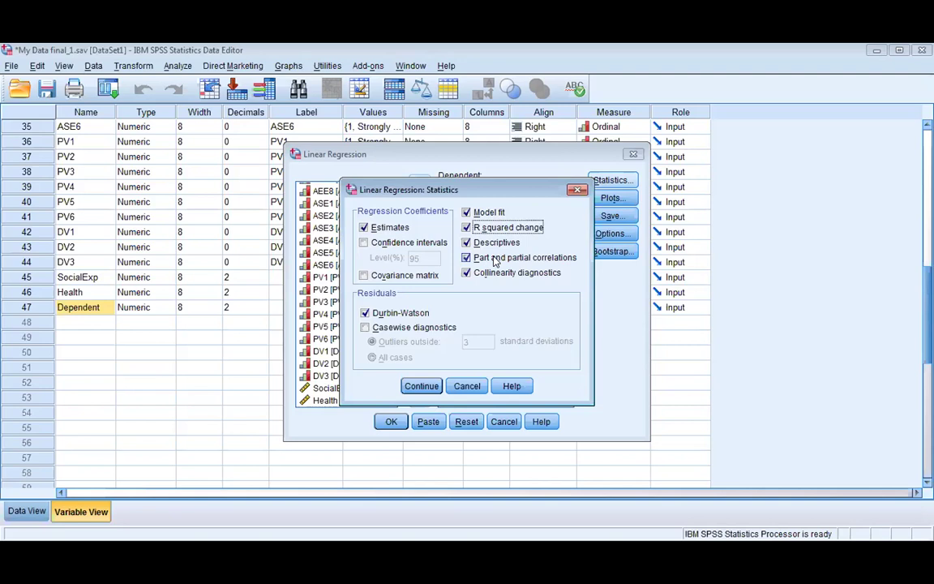
Step: Accept the chosen statistics options and run the linear regression
left_click(421, 387)
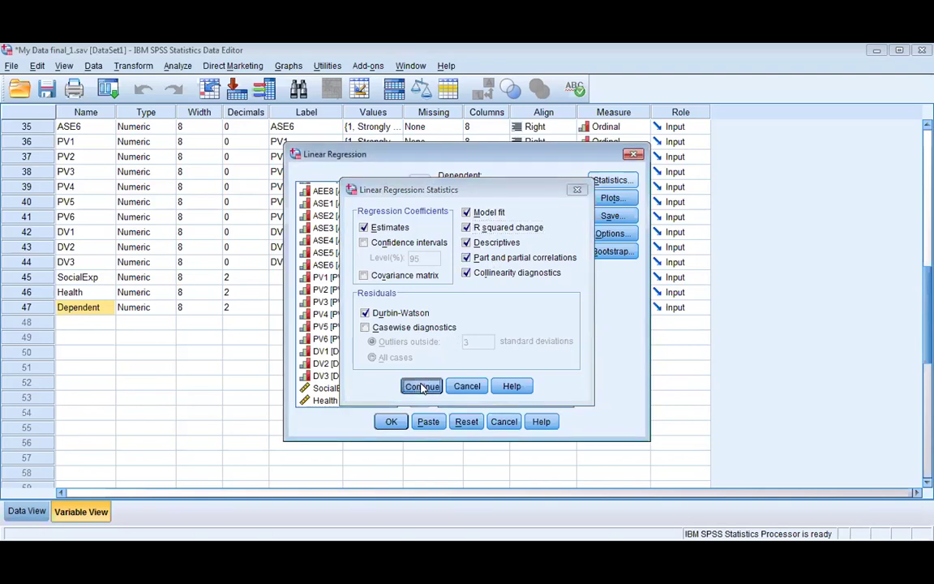
left_click(392, 423)
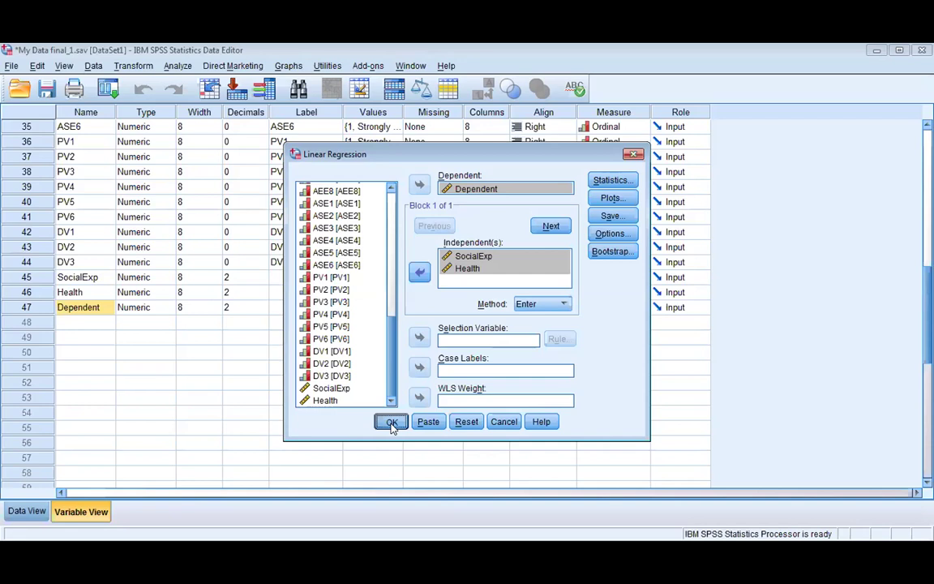
left_click(391, 423)
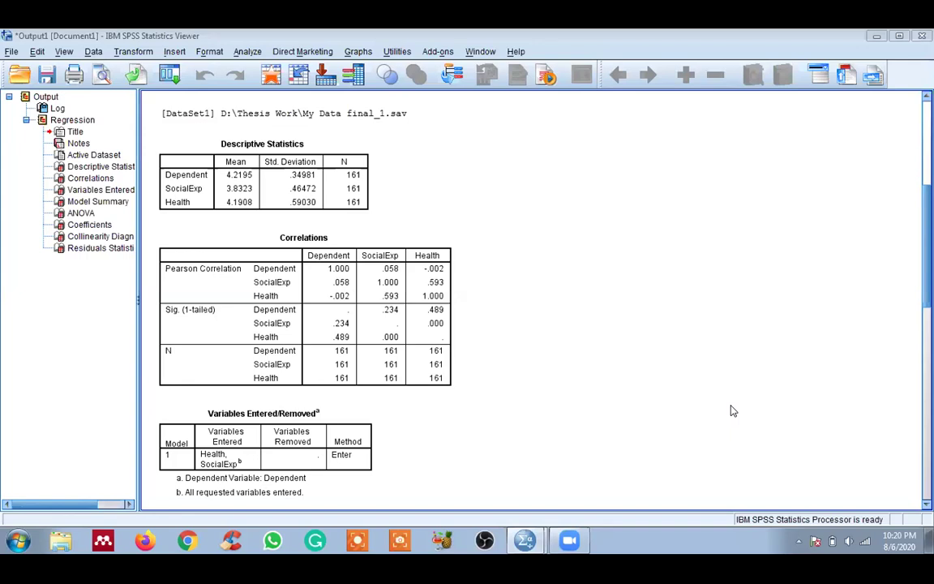
Step: Examine the Descriptive Statistics, Correlations and Variables Entered/Removed tables in the regression output
left_click(324, 185)
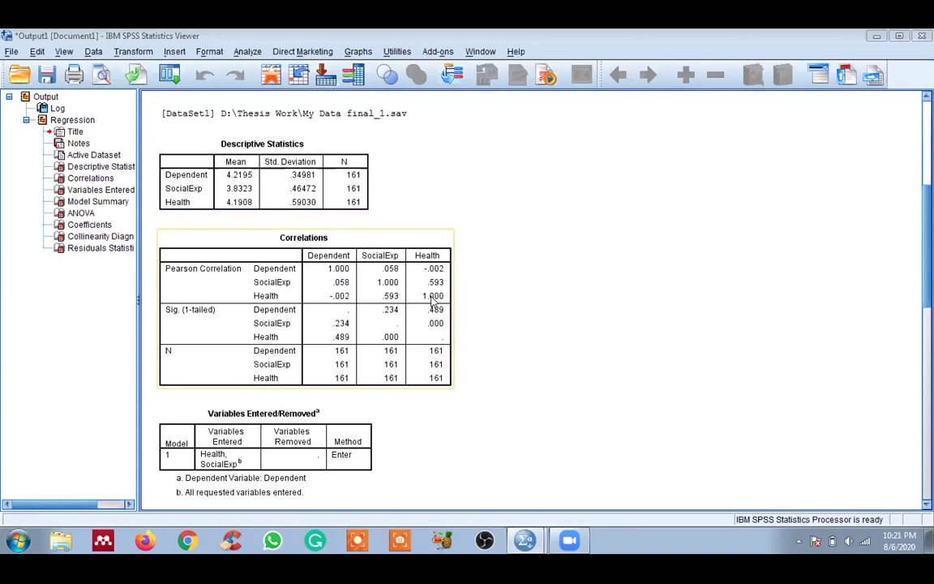
left_click(552, 321)
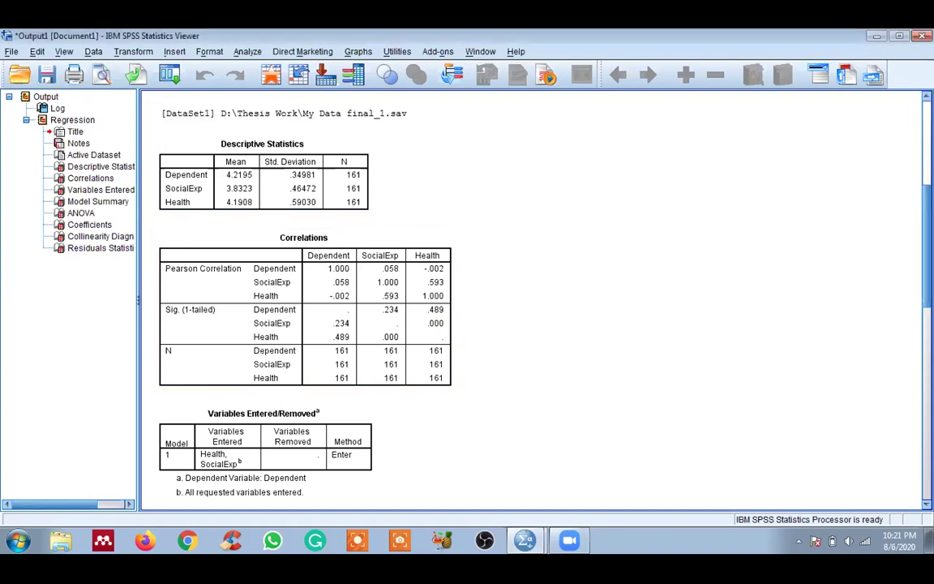
scroll(532, 300, "down", 3)
scroll(799, 273, "up", 1)
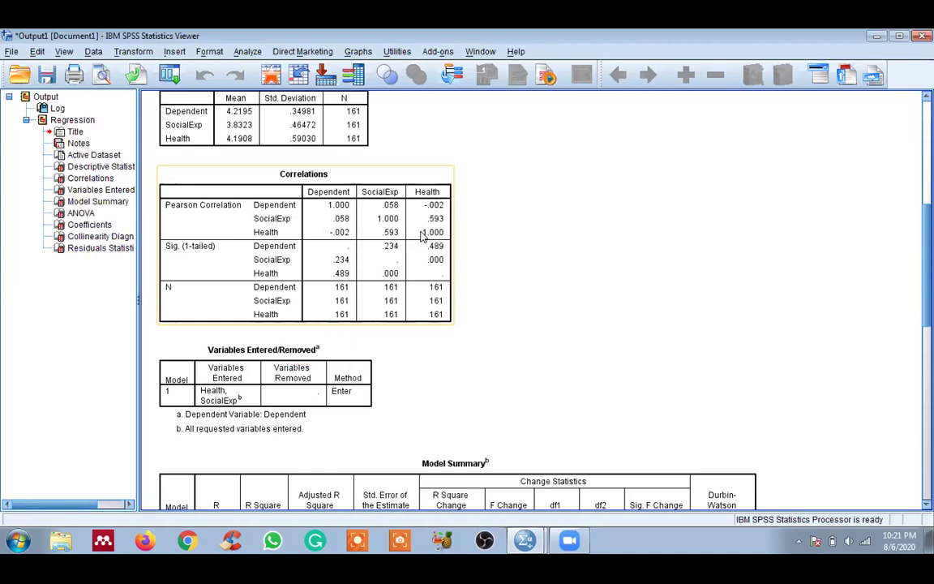
scroll(705, 238, "down", 3)
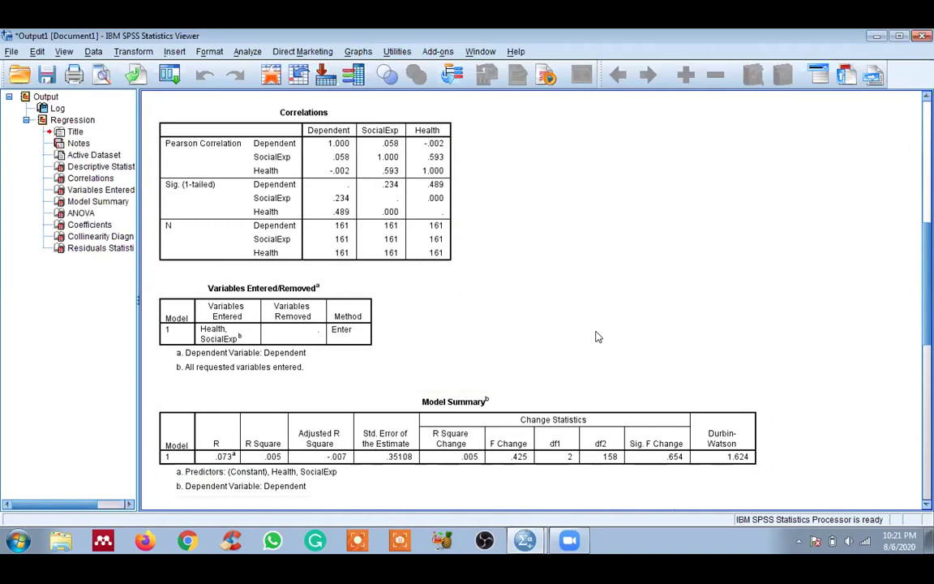
left_click(281, 328)
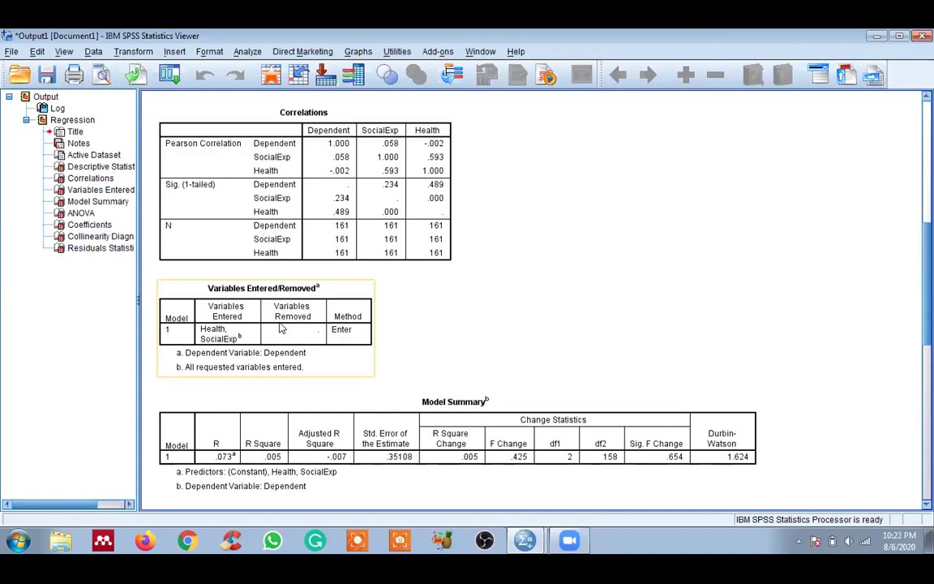
left_click(443, 307)
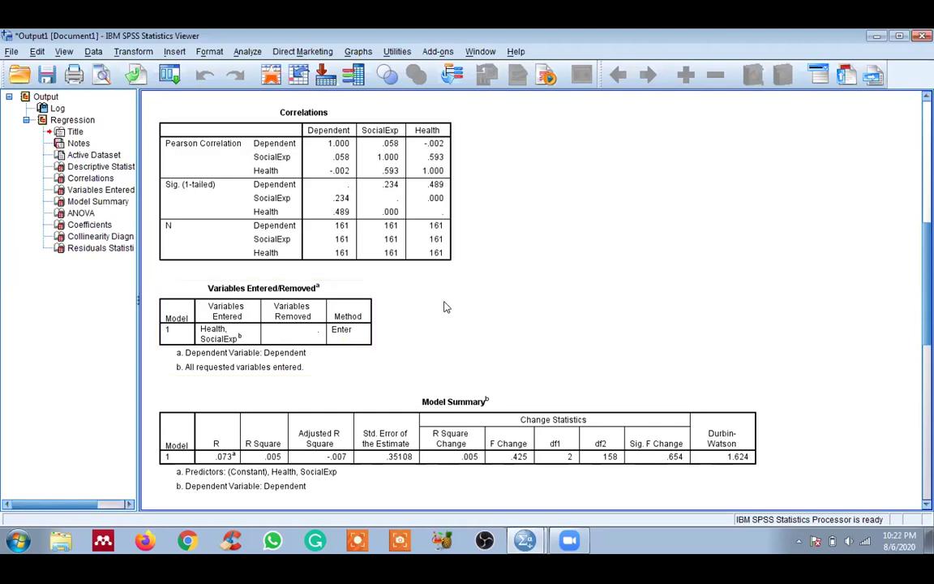
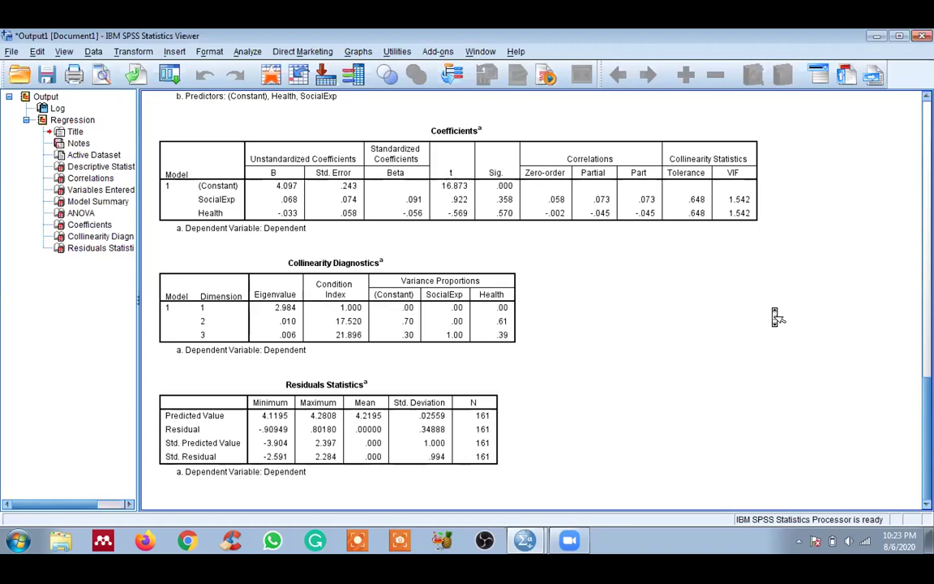
Step: Review the Model Summary, ANOVA, Coefficients and remaining regression tables, and return to the syntax log at the start of the output
scroll(775, 314, "up", 10)
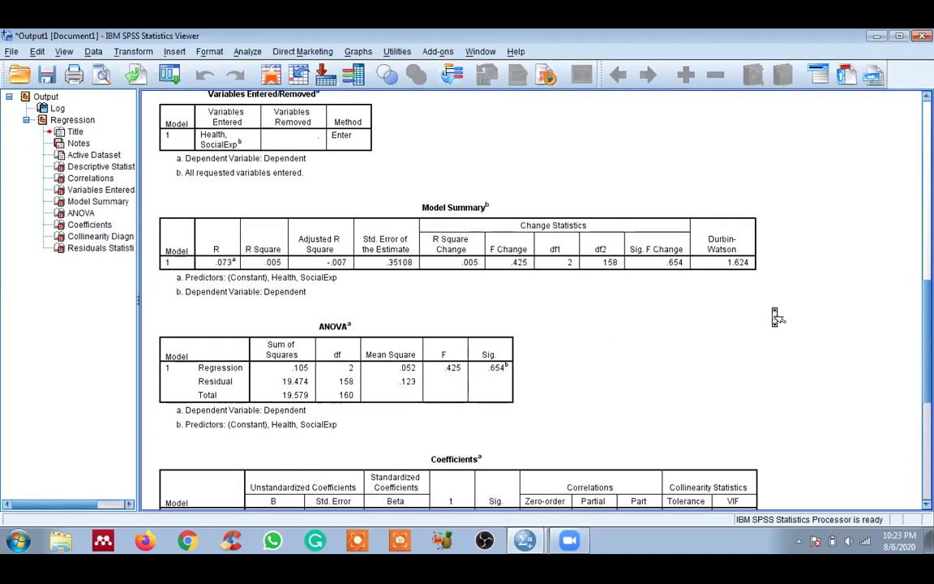
scroll(777, 317, "down", 5)
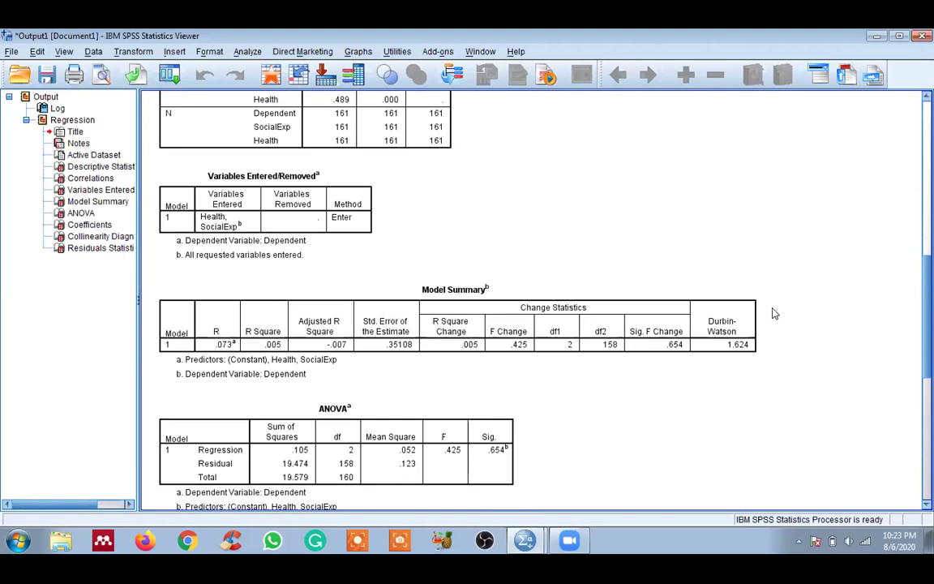
scroll(775, 314, "down", 4)
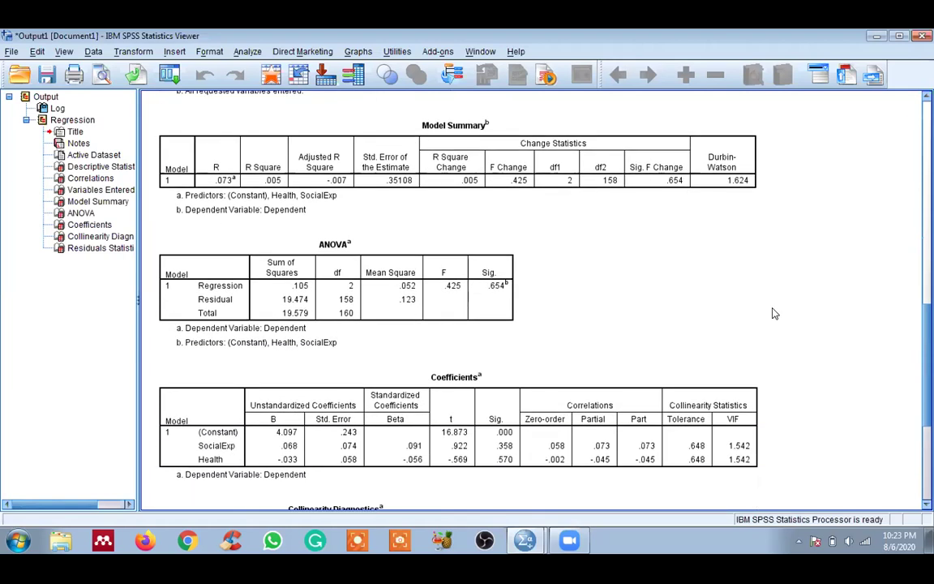
scroll(775, 314, "down", 1)
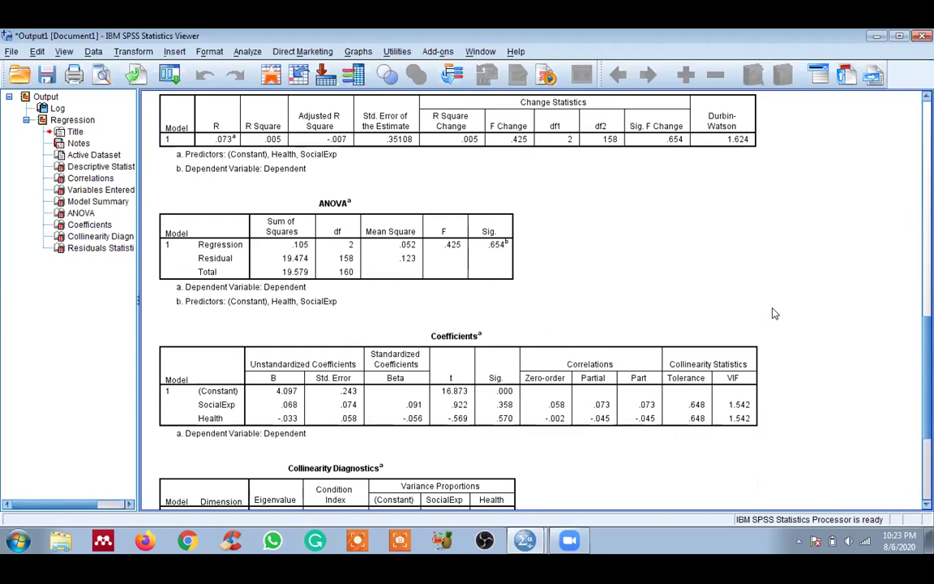
scroll(774, 314, "up", 1)
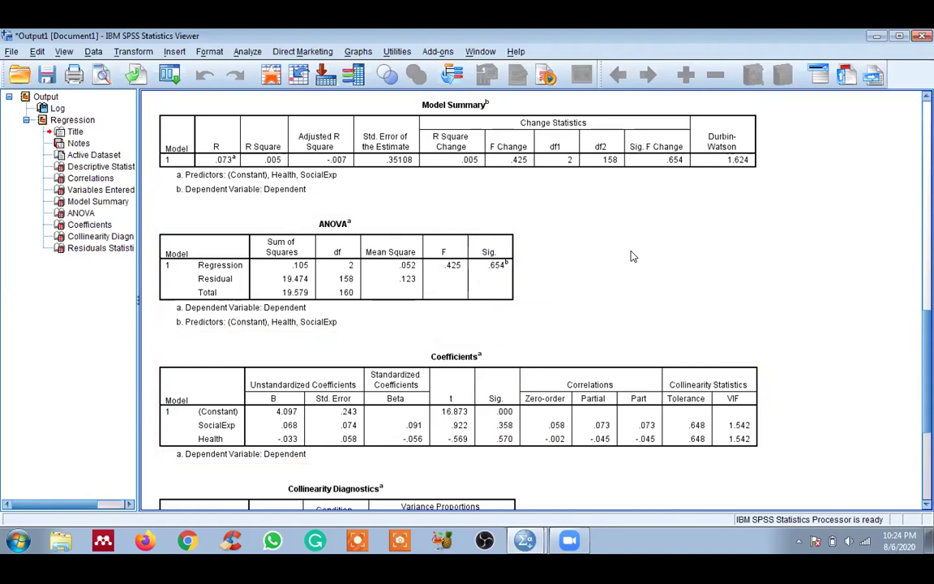
scroll(634, 256, "down", 5)
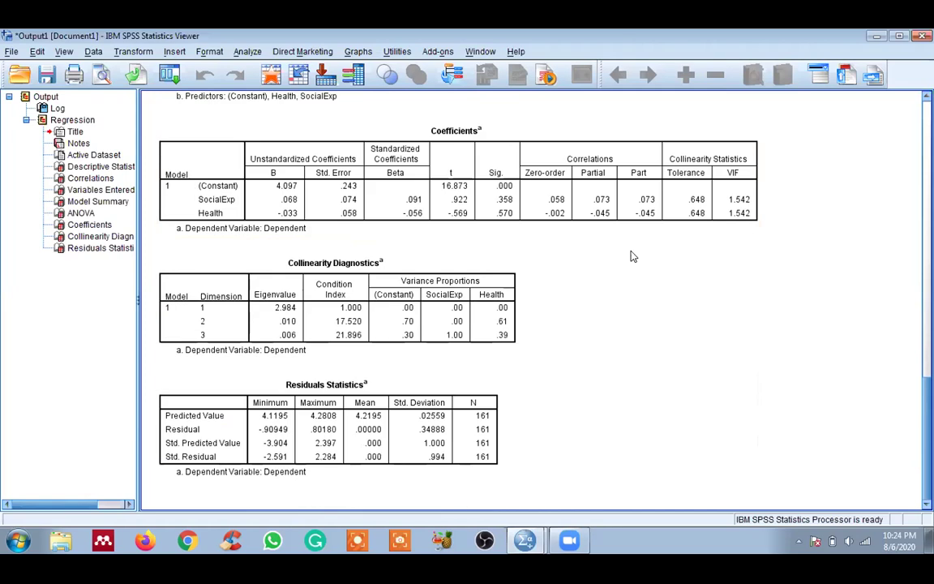
scroll(633, 256, "up", 15)
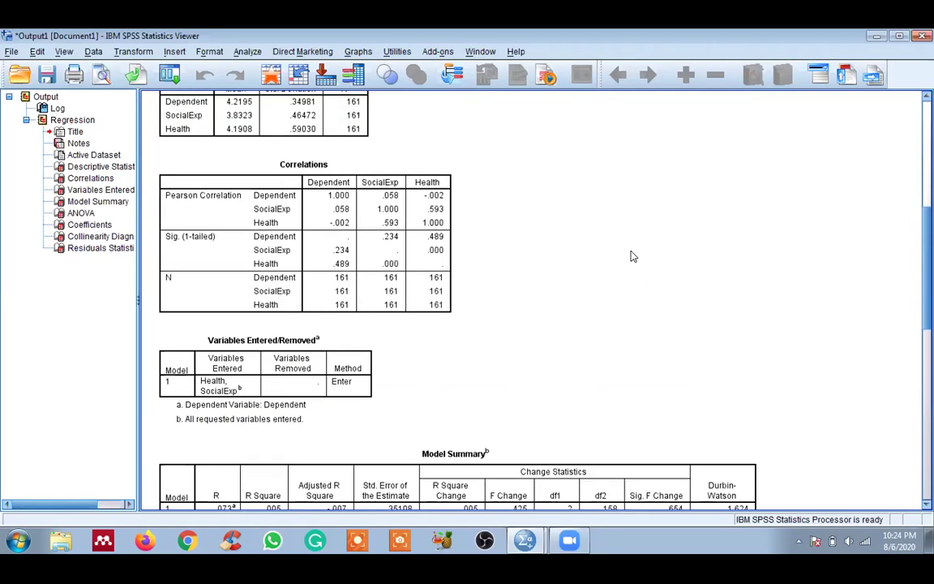
scroll(633, 257, "up", 8)
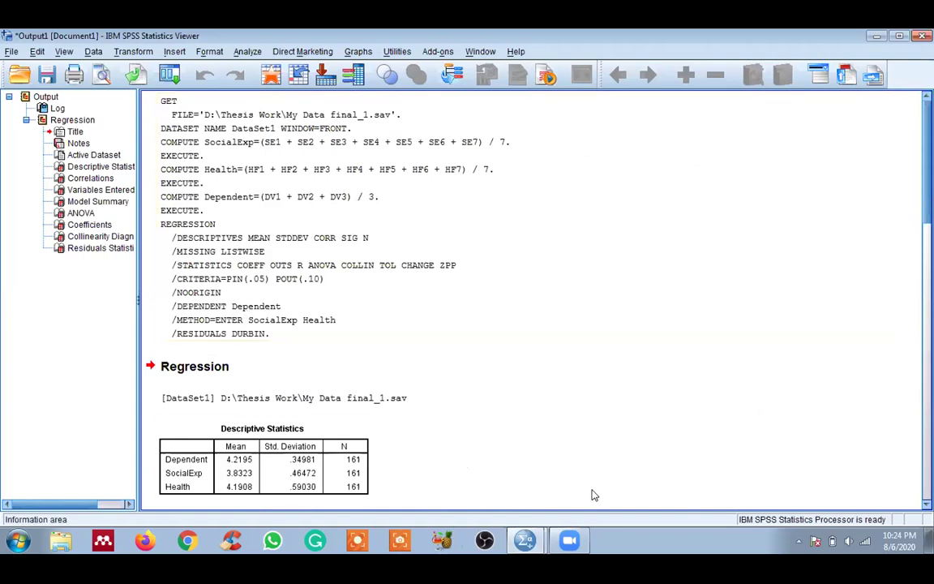
mouse_move(574, 542)
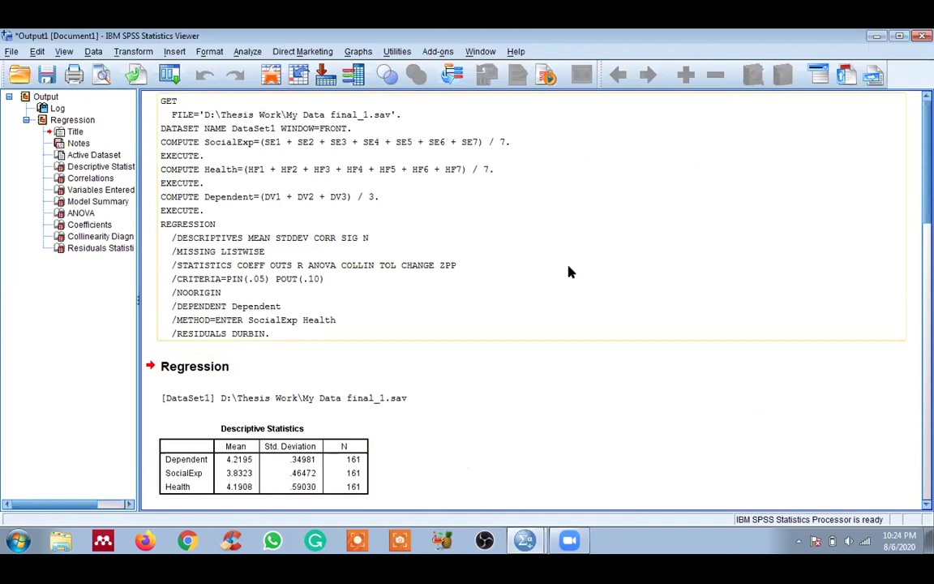
scroll(506, 437, "down", 8)
scroll(509, 438, "up", 8)
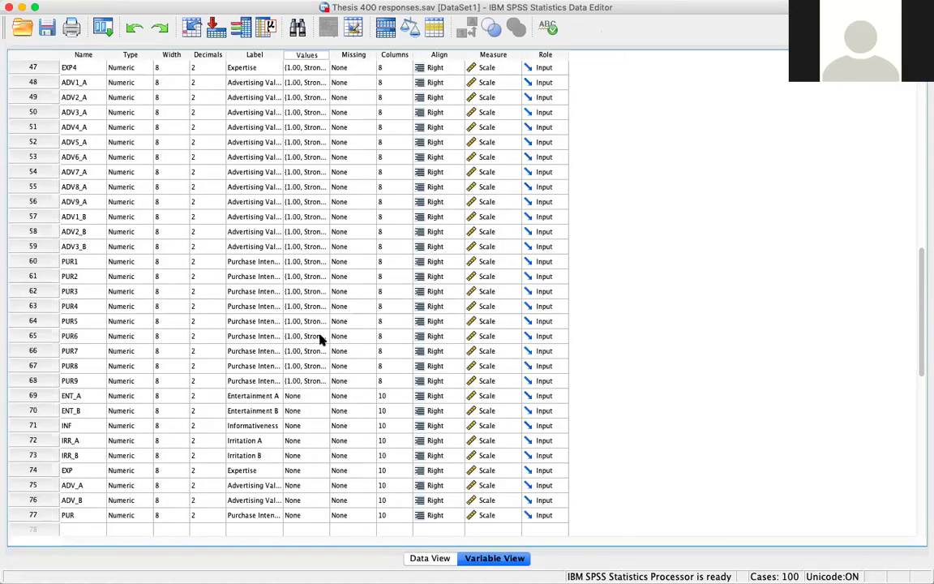
left_click(430, 560)
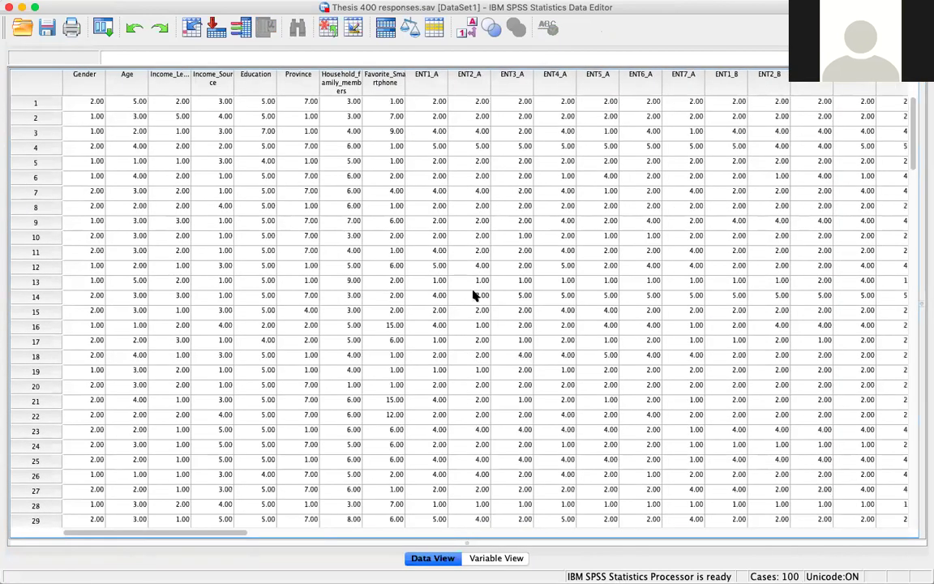
left_click(483, 558)
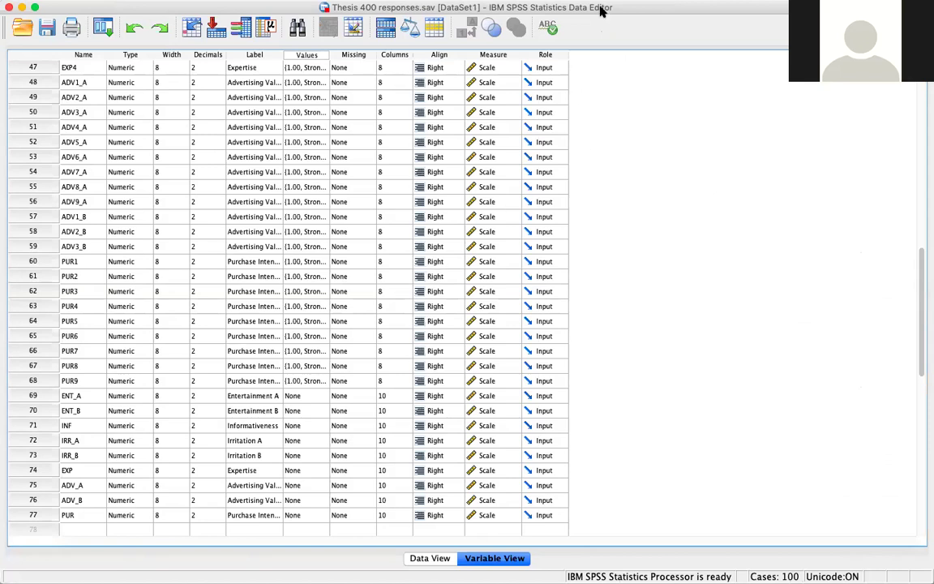
left_click_drag(600, 10, 601, 130)
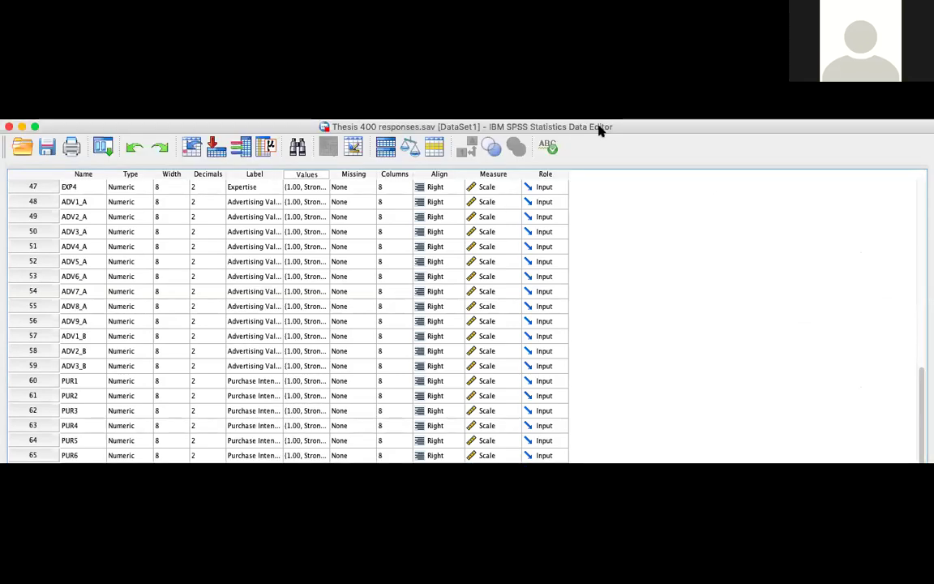
double_click(600, 130)
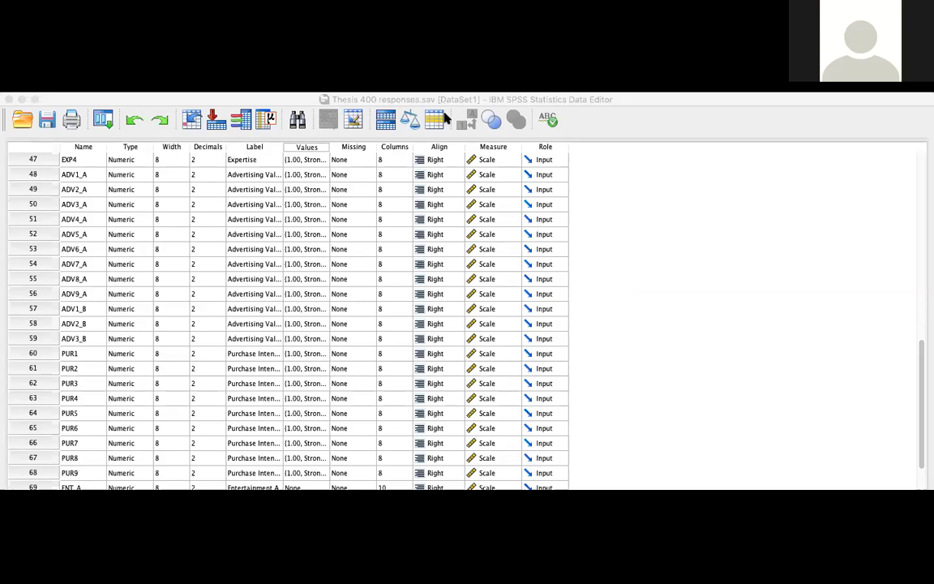
double_click(465, 99)
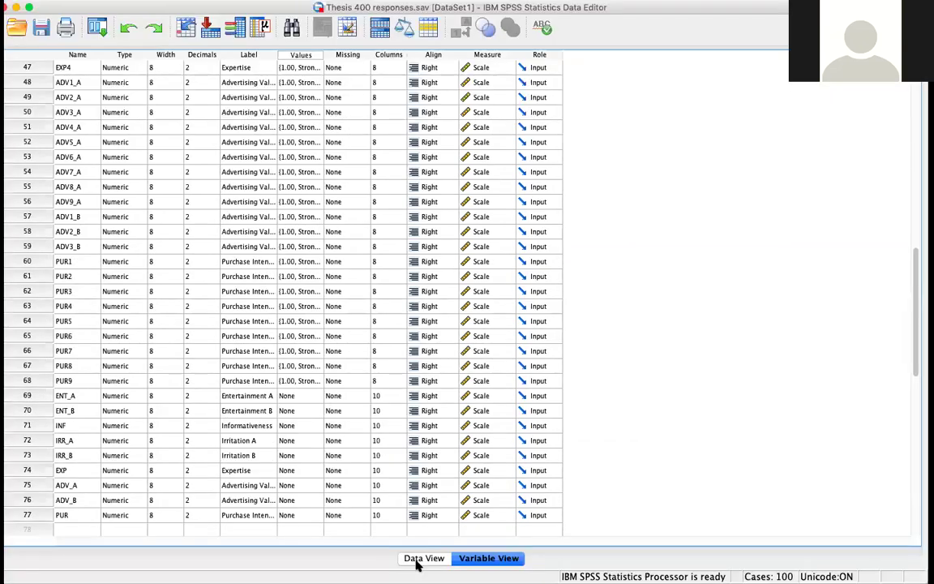
Step: Show the case data of Thesis 400 responses.sav and select the whole Household_family_members column
left_click(427, 558)
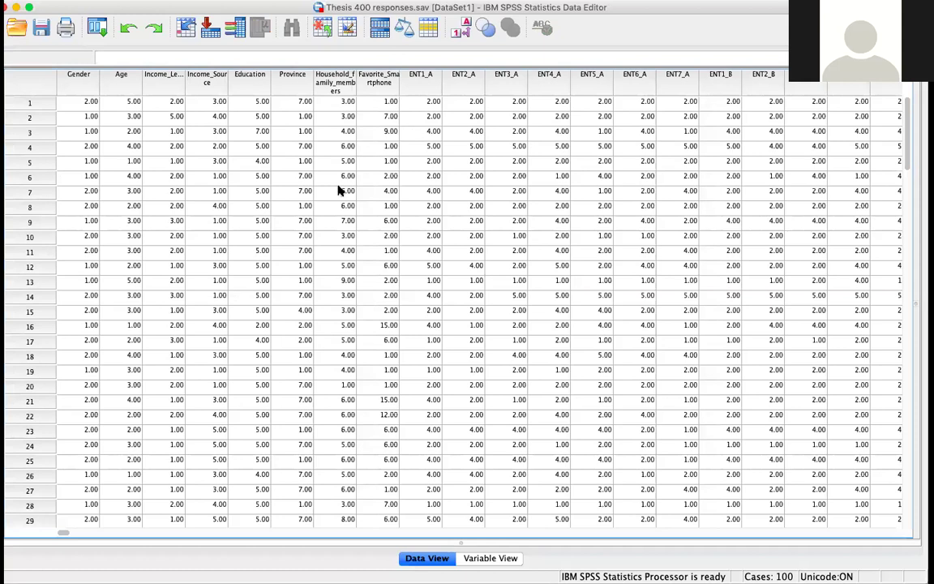
scroll(255, 178, "right", 5)
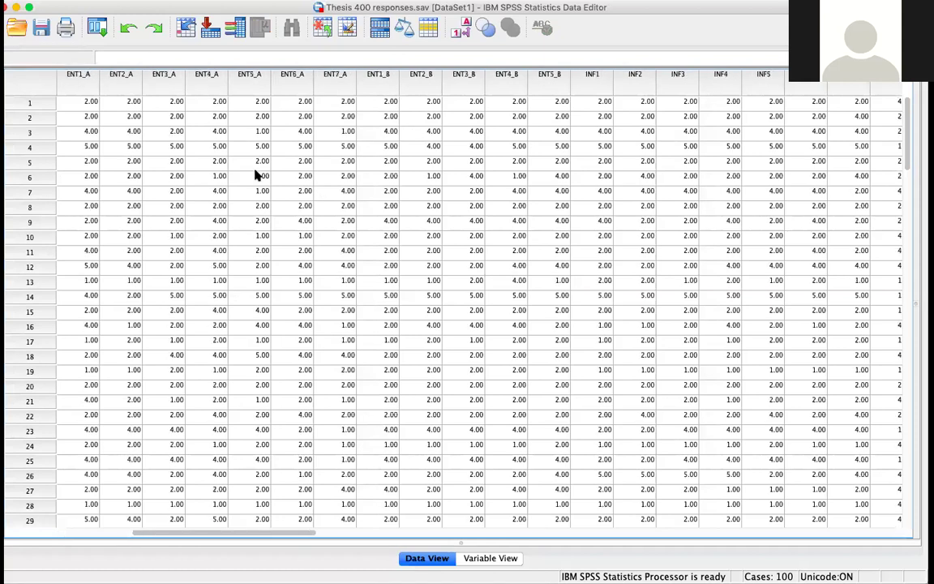
scroll(290, 142, "left", 3)
left_click(232, 100)
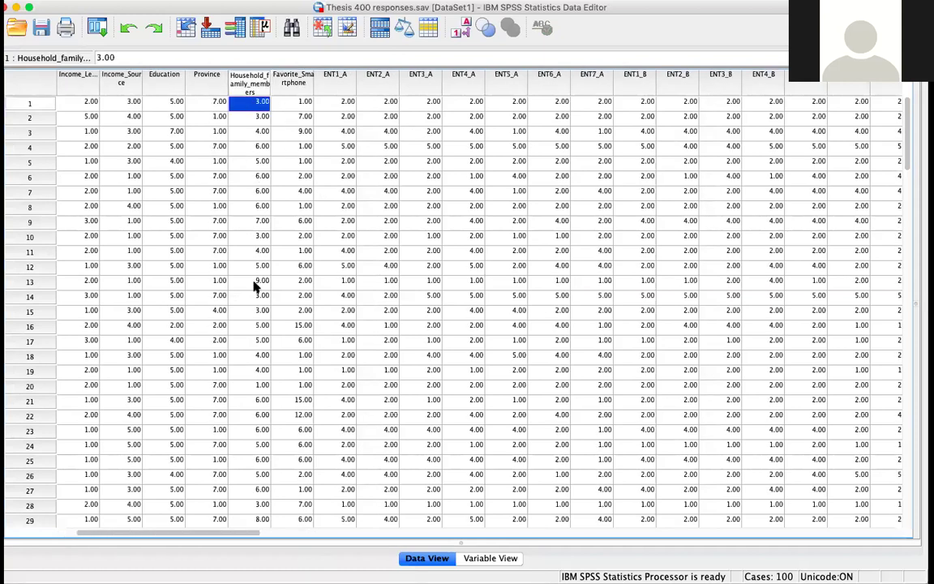
key("Down")
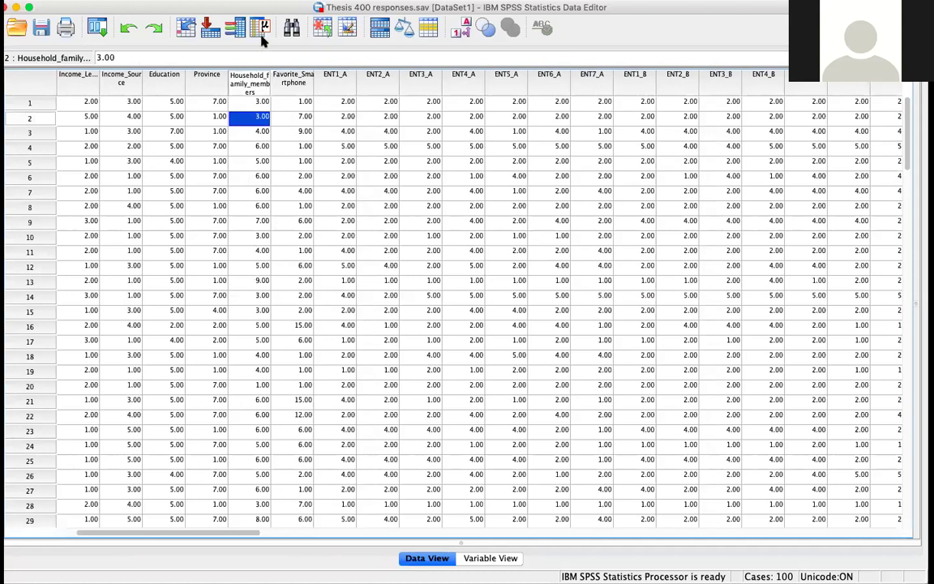
left_click(247, 81)
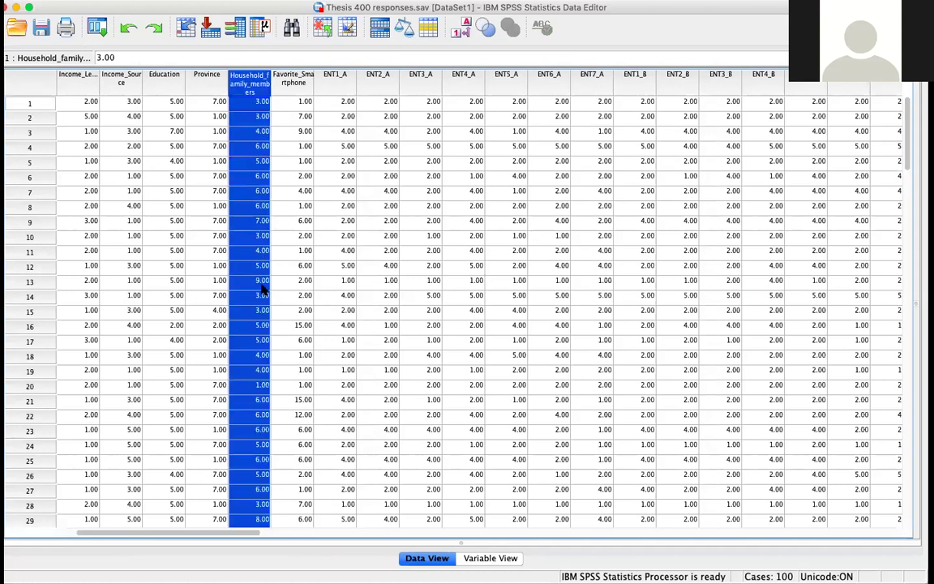
Step: Examine the Household_family_members values through the last cases, and check the column again from the first case
scroll(258, 325, "down", 12)
scroll(256, 323, "left", 3)
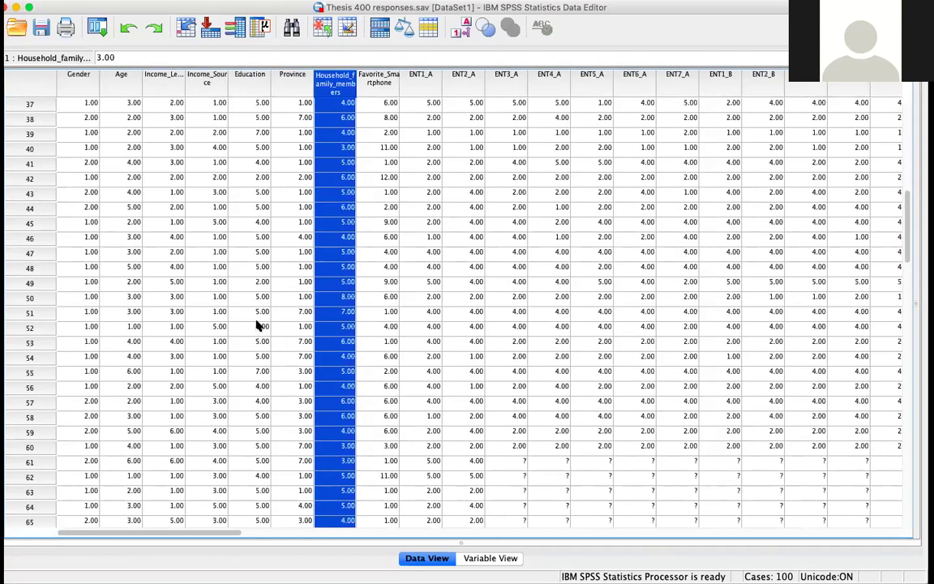
scroll(337, 385, "down", 20)
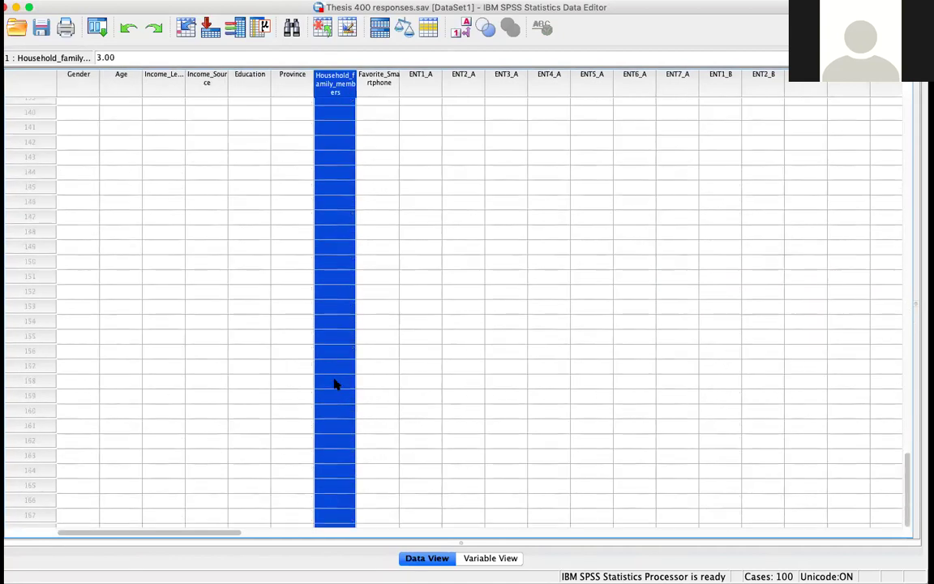
scroll(337, 386, "up", 9)
scroll(337, 386, "down", 4)
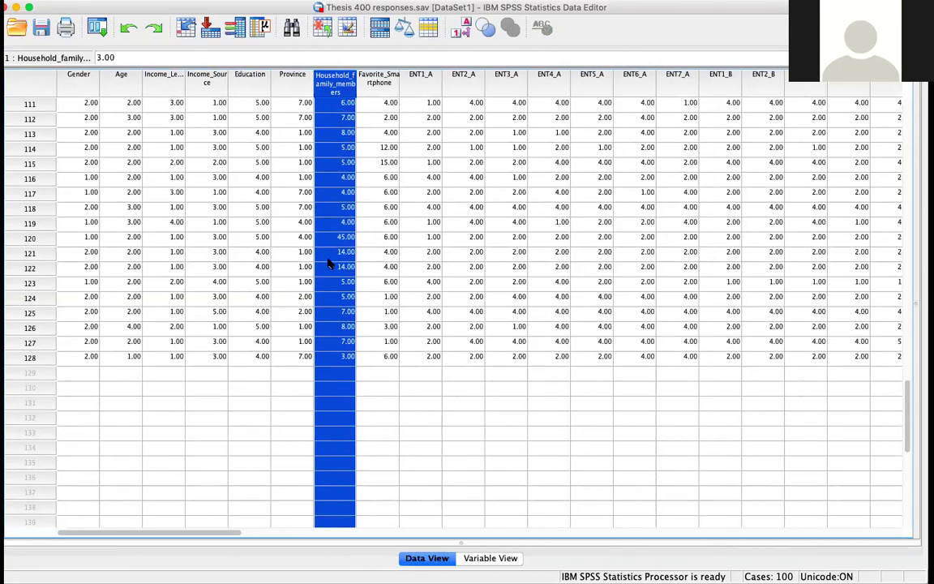
scroll(329, 264, "up", 1)
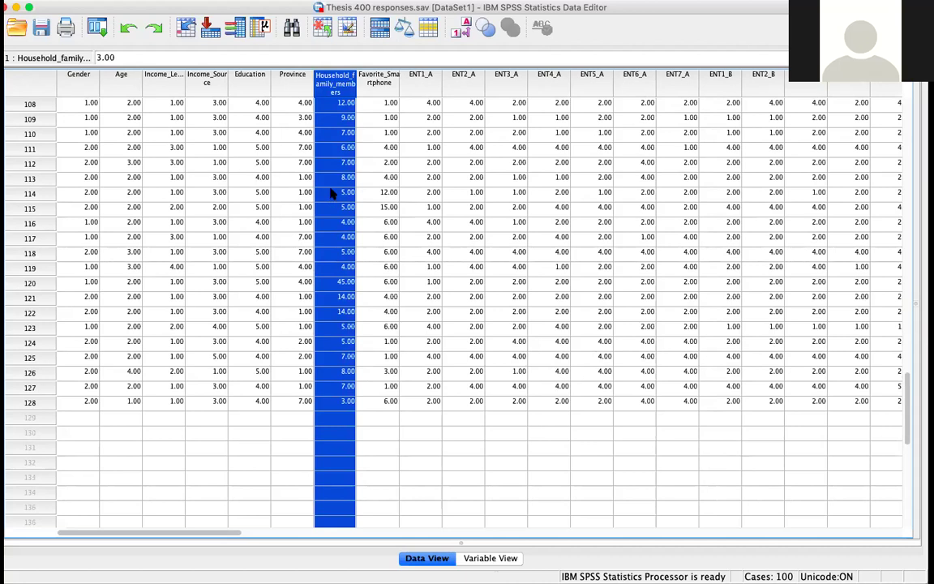
scroll(332, 193, "up", 10)
scroll(333, 193, "up", 17)
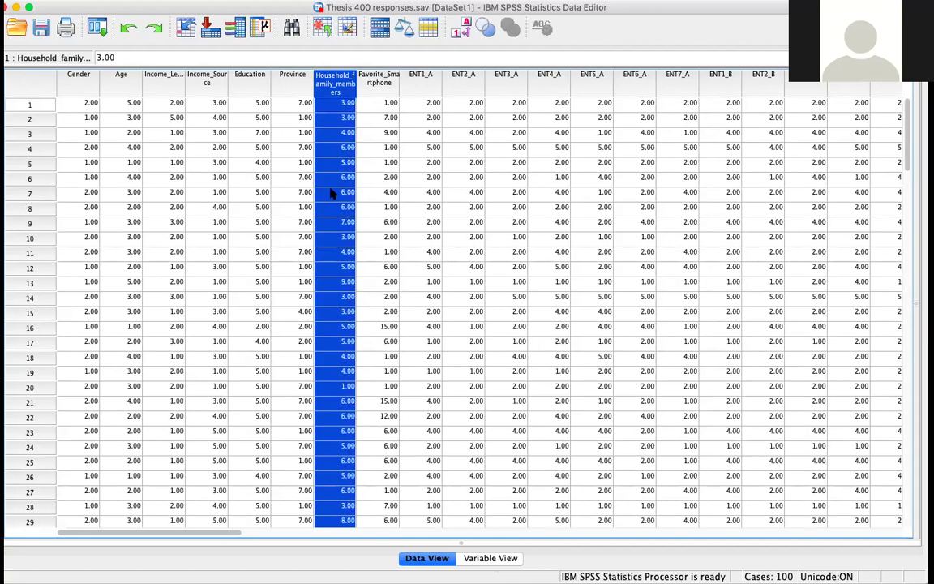
scroll(331, 193, "down", 11)
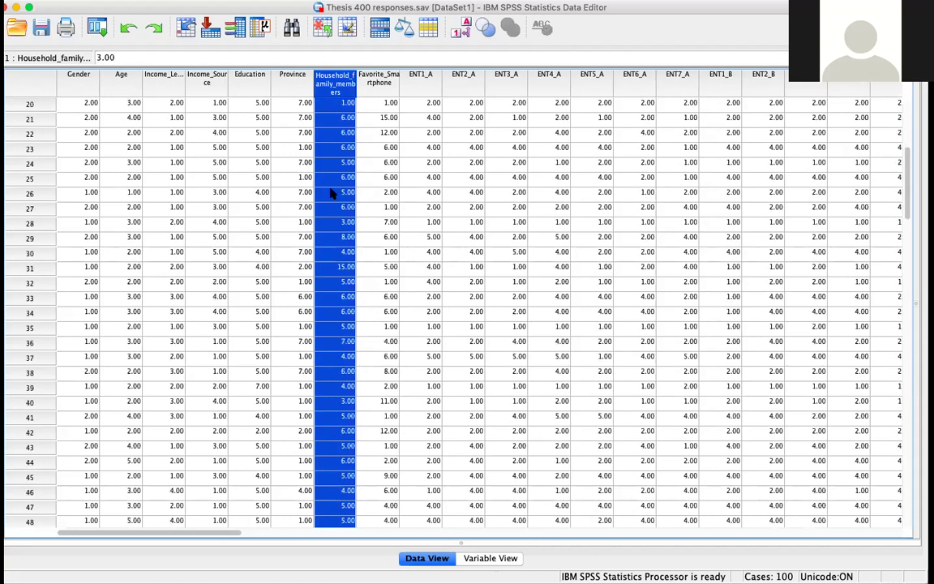
scroll(331, 193, "down", 11)
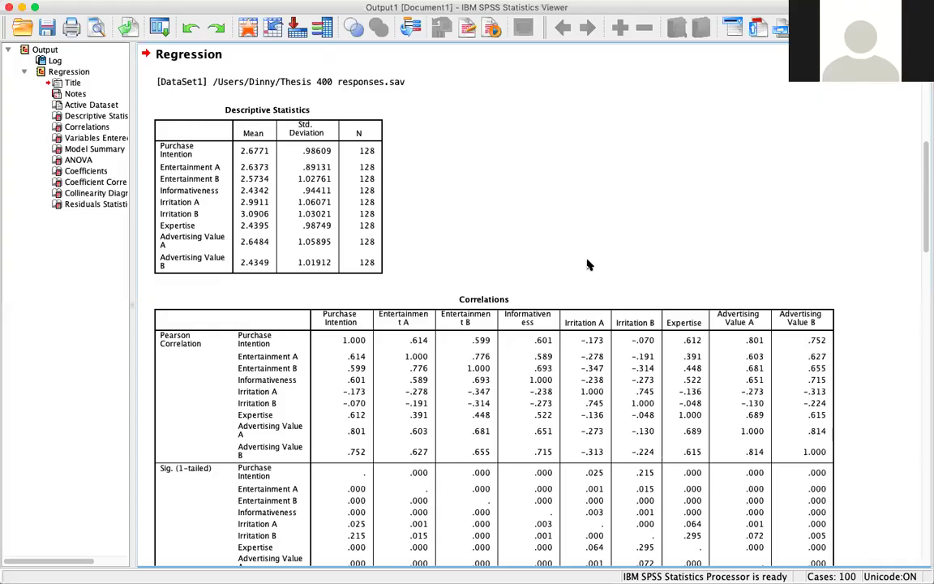
Step: Examine the Correlations table of Purchase Intention and its predictors in the regression output
scroll(590, 265, "down", 5)
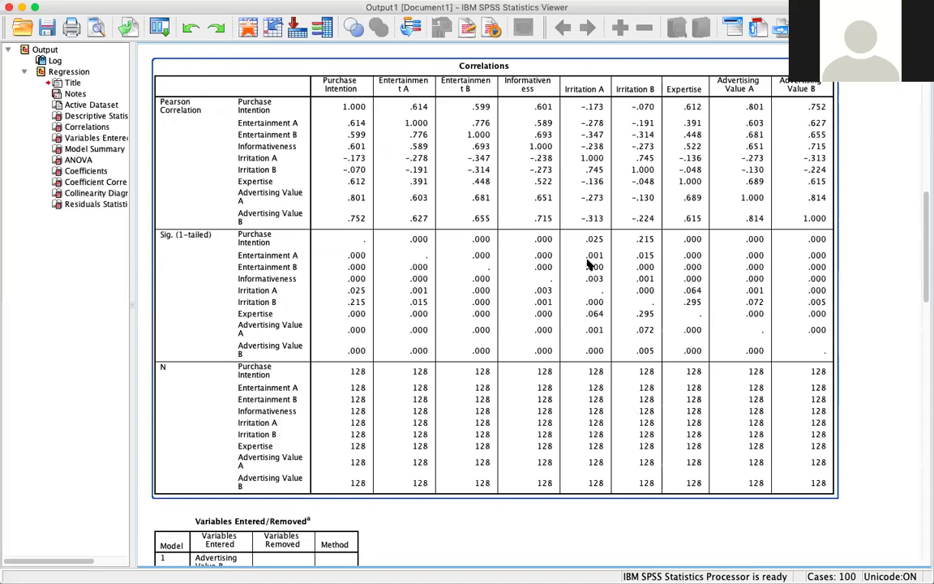
scroll(590, 265, "up", 3)
scroll(590, 264, "down", 2)
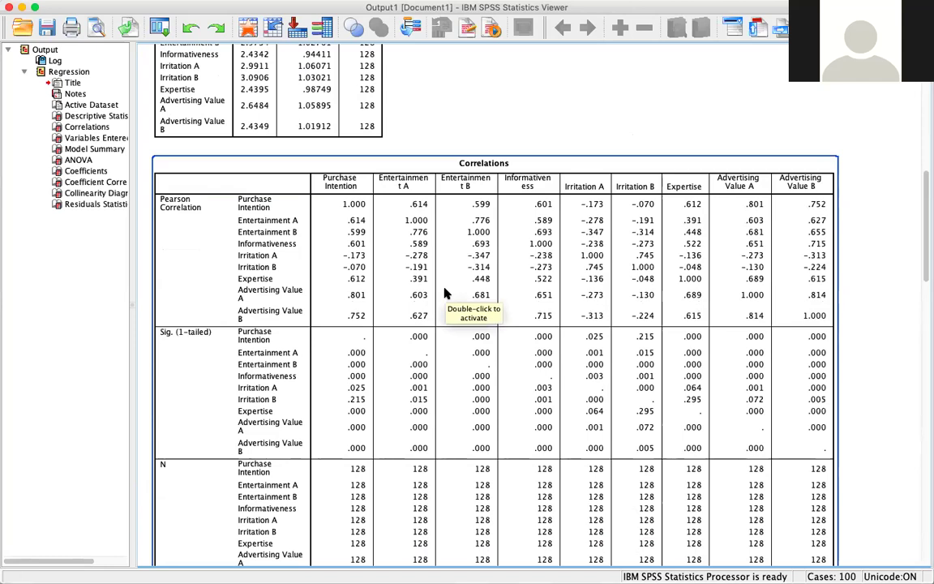
left_click(882, 271)
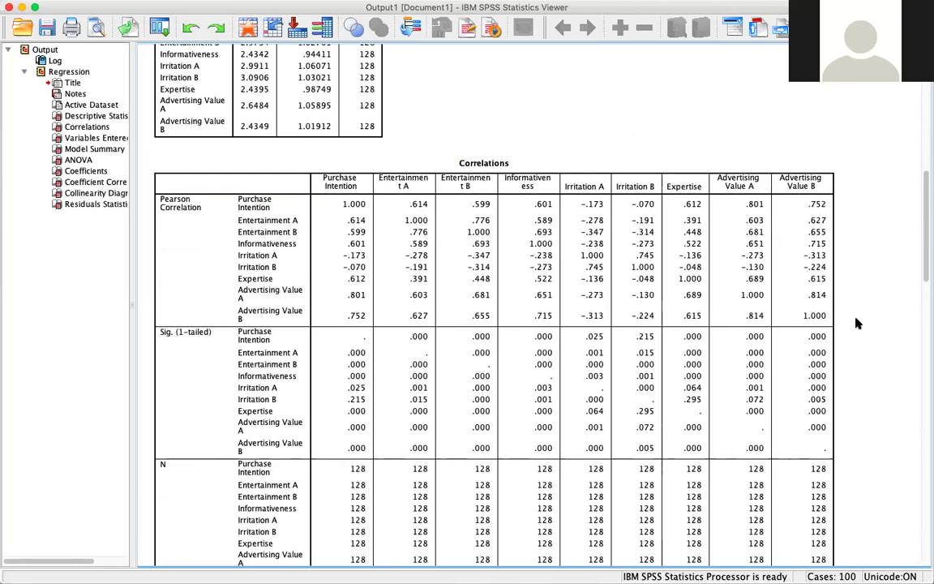
scroll(880, 328, "down", 3)
left_click(350, 165)
left_click(841, 251)
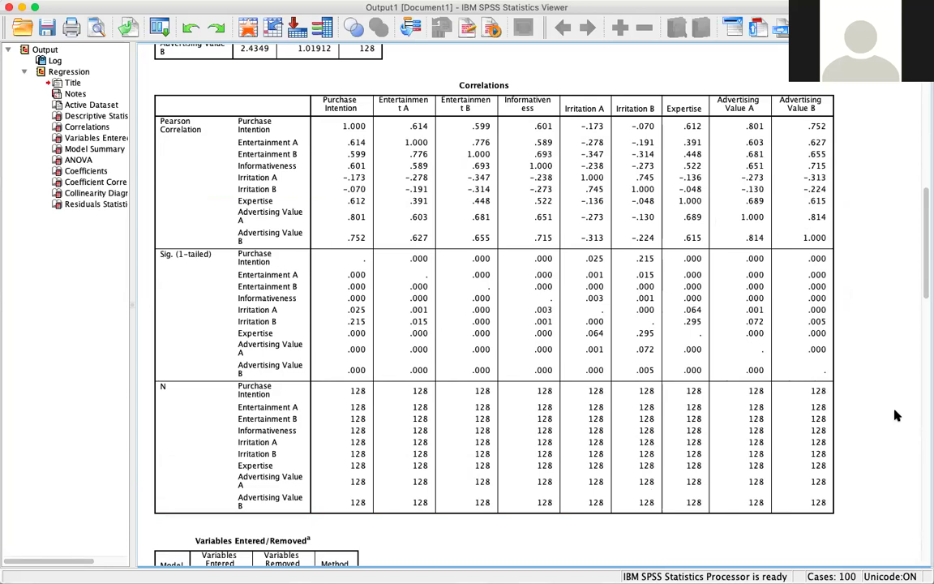
Step: Review the Variables Entered/Removed, Model Summary, ANOVA, Coefficients and Coefficient Correlations tables of the Purchase Intention regression
scroll(896, 415, "down", 5)
scroll(896, 415, "up", 5)
scroll(897, 415, "down", 8)
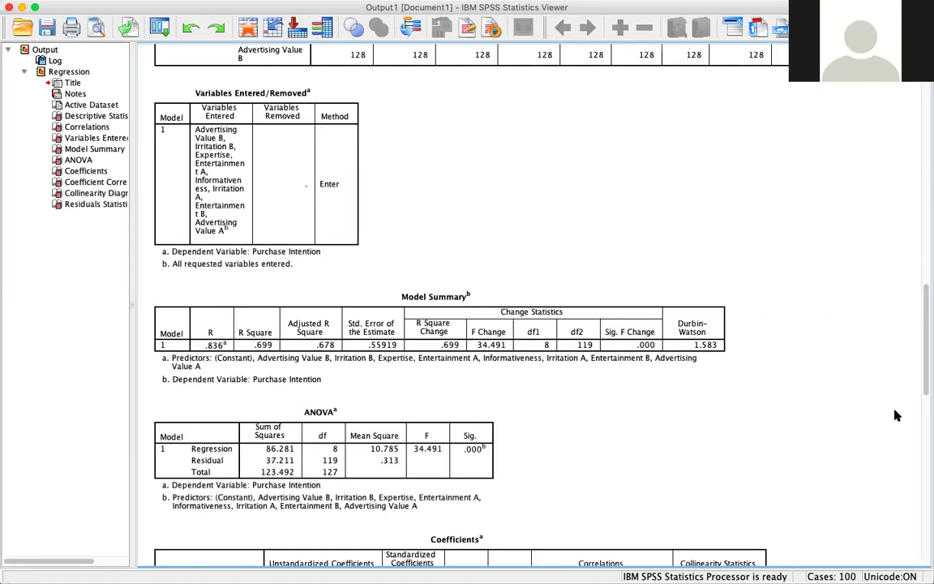
left_click(707, 344)
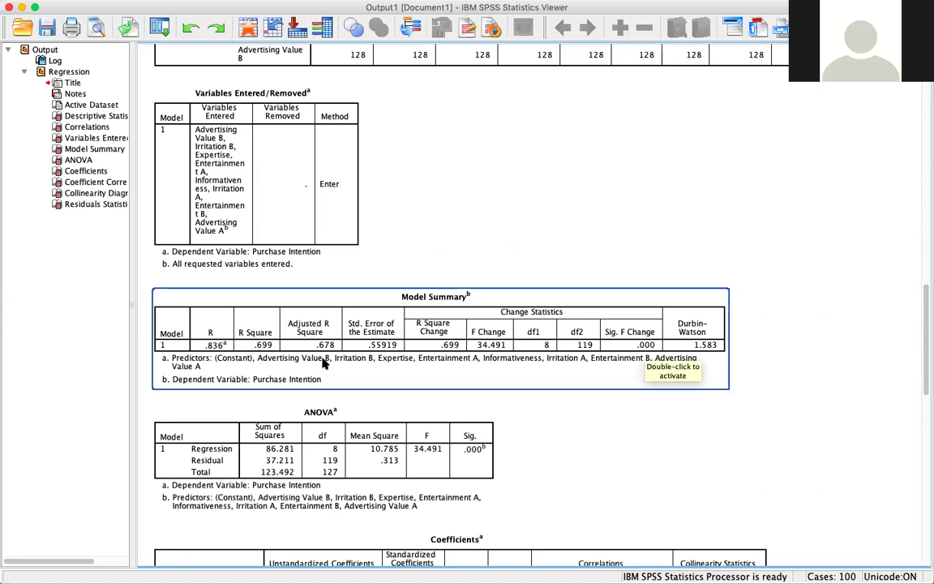
scroll(322, 357, "down", 10)
scroll(323, 365, "down", 8)
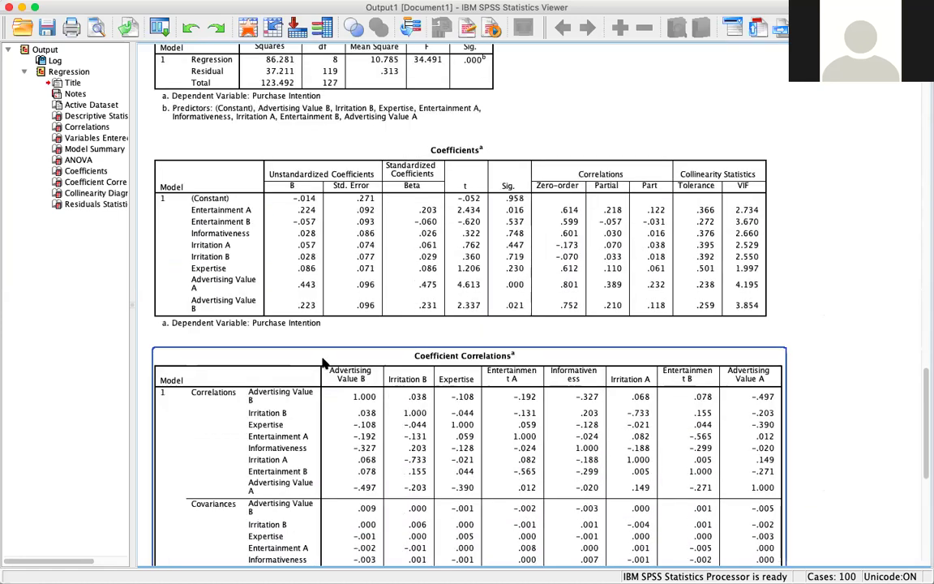
scroll(323, 364, "down", 1)
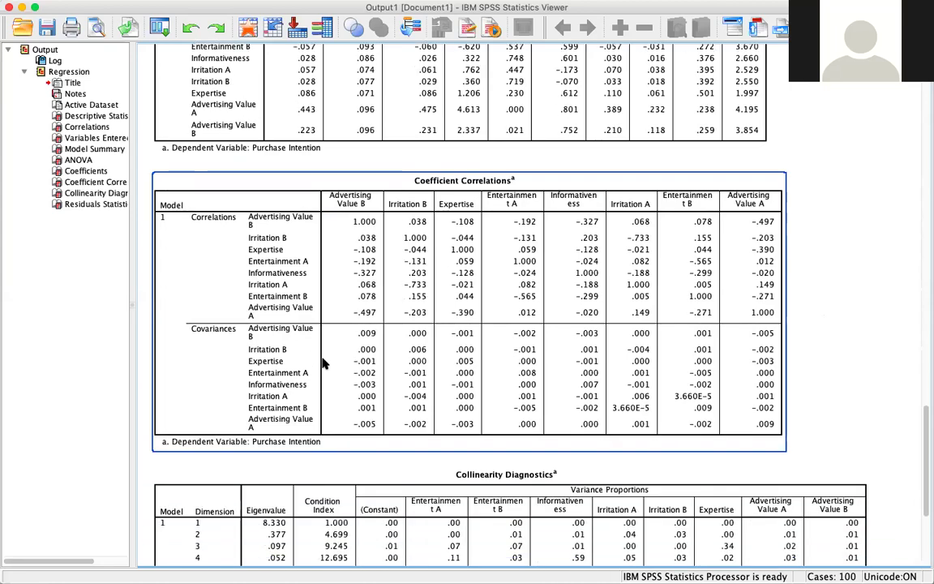
scroll(323, 364, "up", 20)
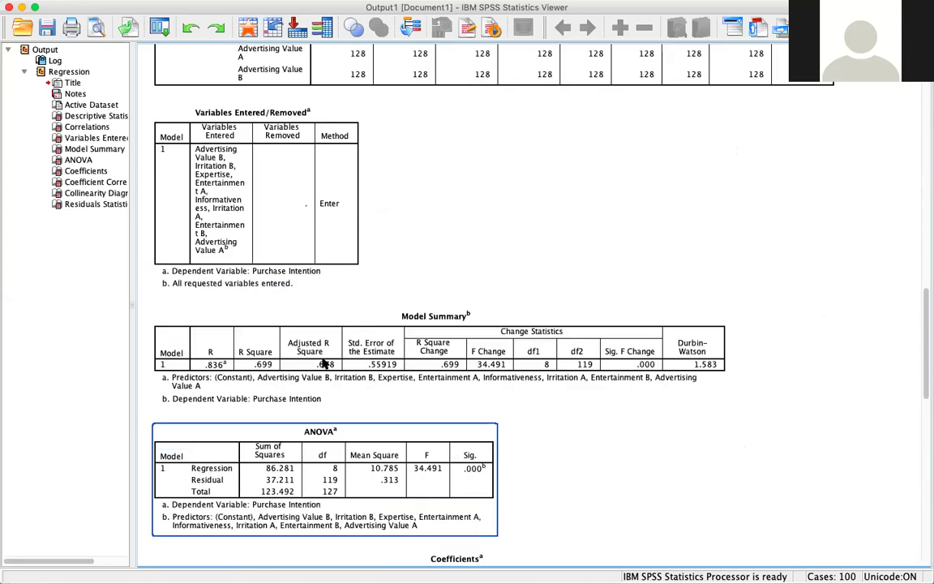
Step: Return to the Descriptive Statistics and Correlations tables and study how each predictor correlates with Purchase Intention
scroll(323, 364, "up", 20)
scroll(323, 364, "down", 10)
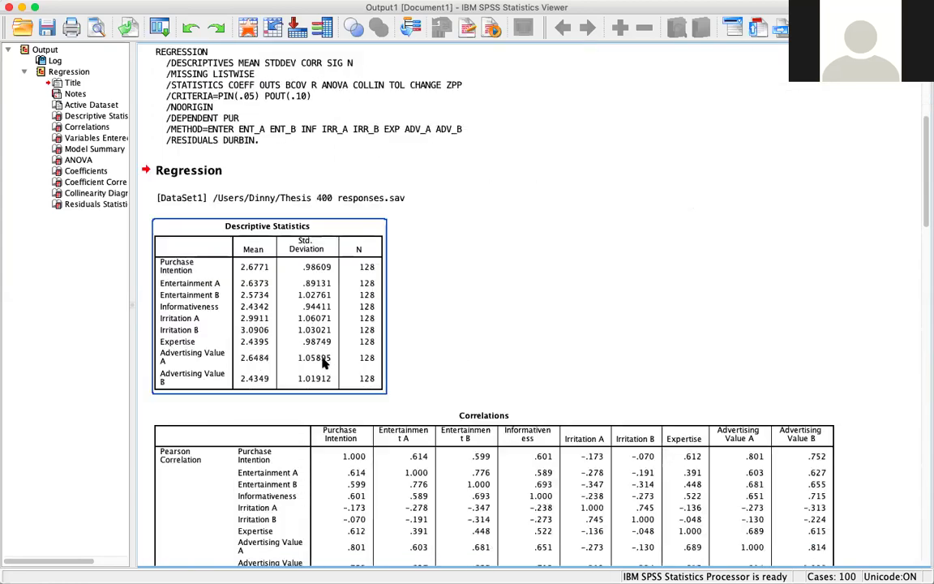
scroll(323, 365, "down", 5)
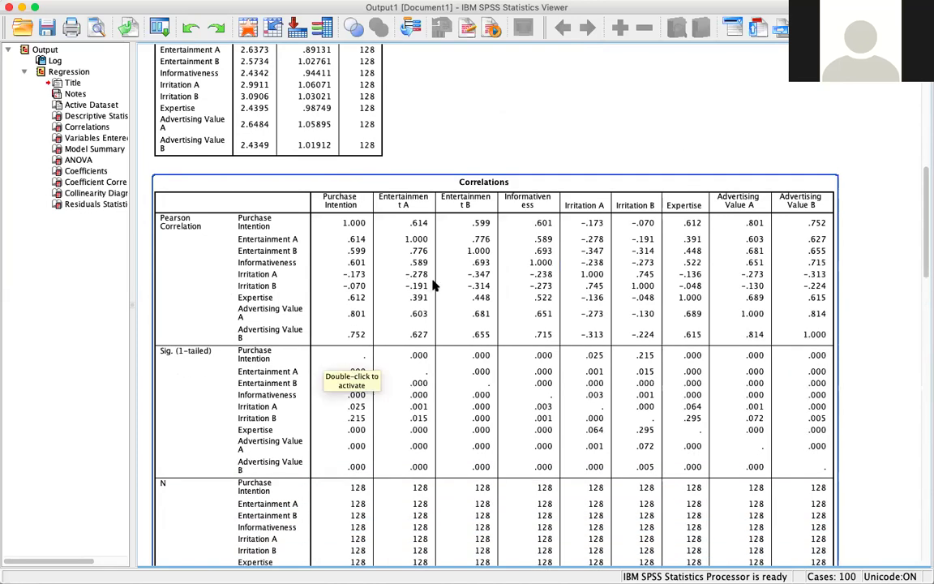
scroll(434, 285, "down", 4)
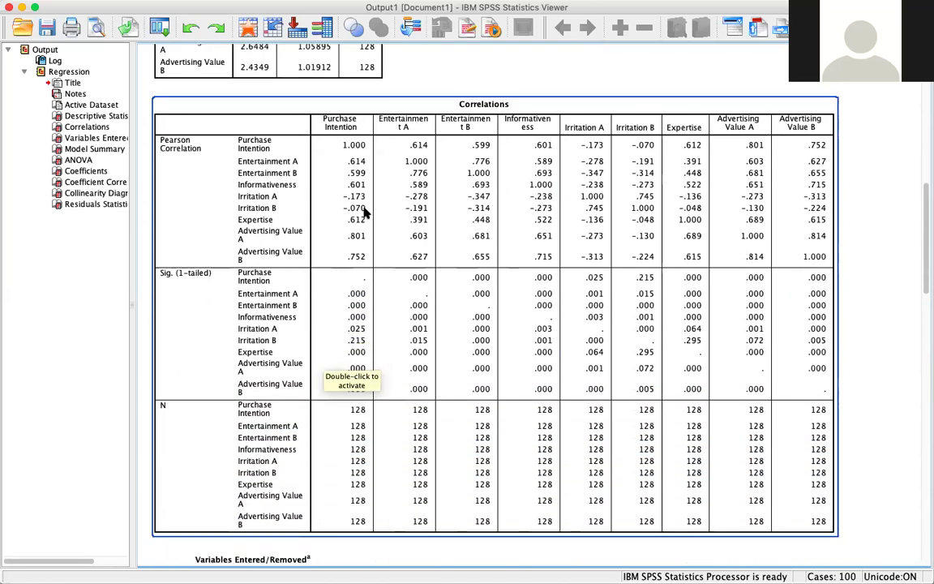
scroll(364, 212, "up", 1)
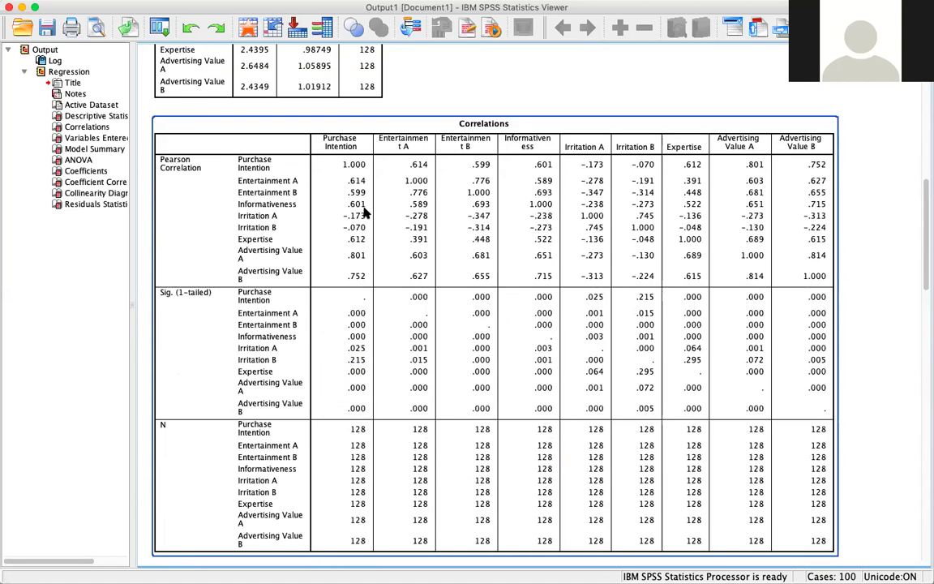
scroll(364, 212, "down", 1)
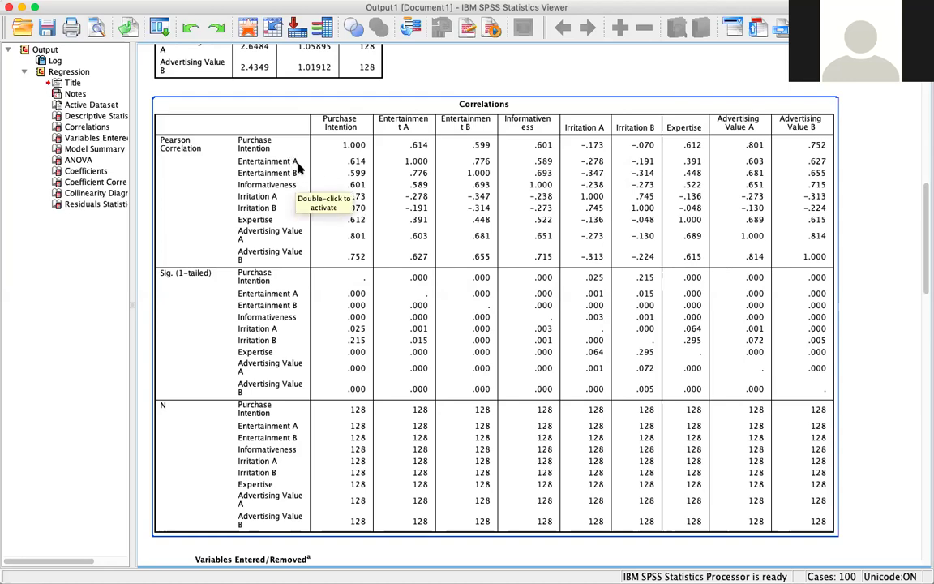
double_click(306, 211)
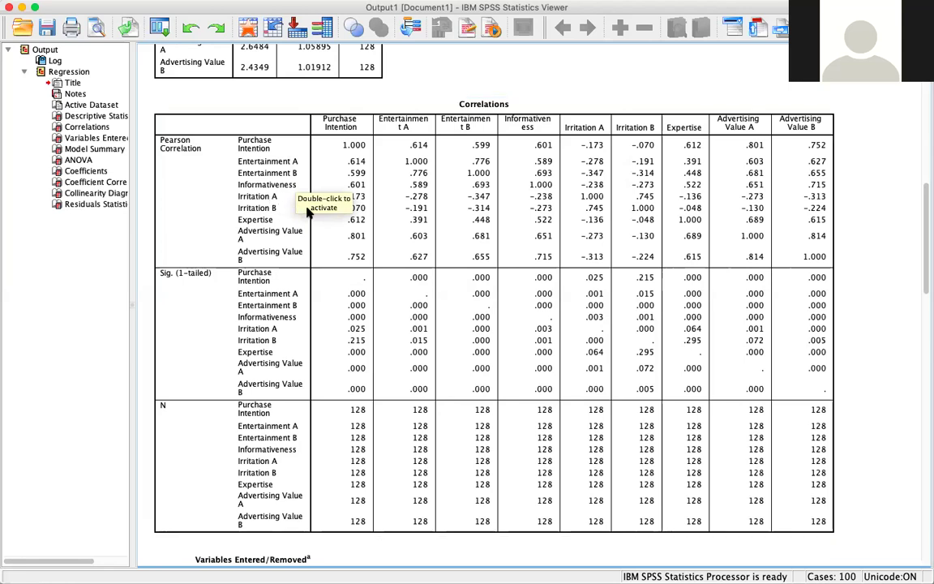
left_click(306, 212)
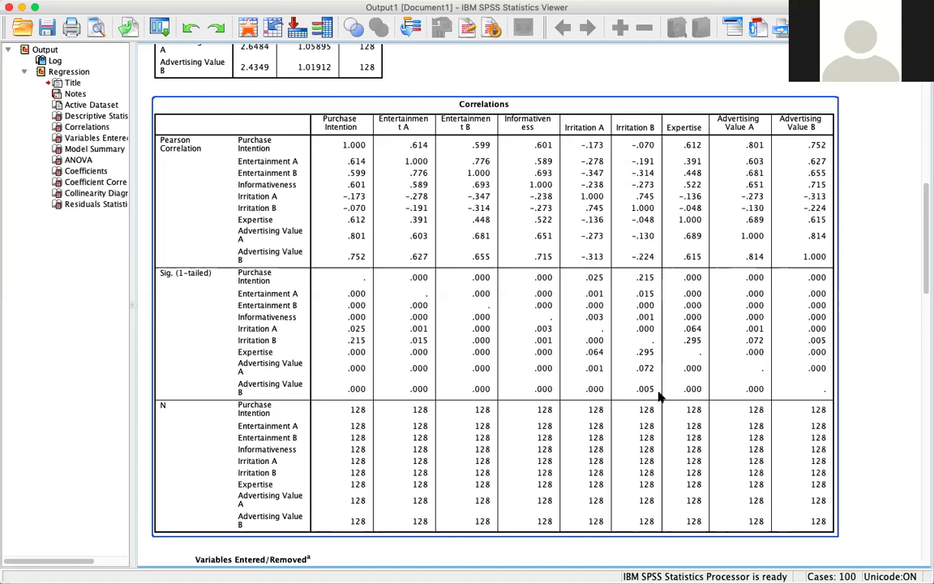
Step: Look over the Variables Entered/Removed, Model Summary and ANOVA tables, and return to the Descriptive Statistics table
scroll(663, 394, "down", 2)
scroll(661, 395, "up", 2)
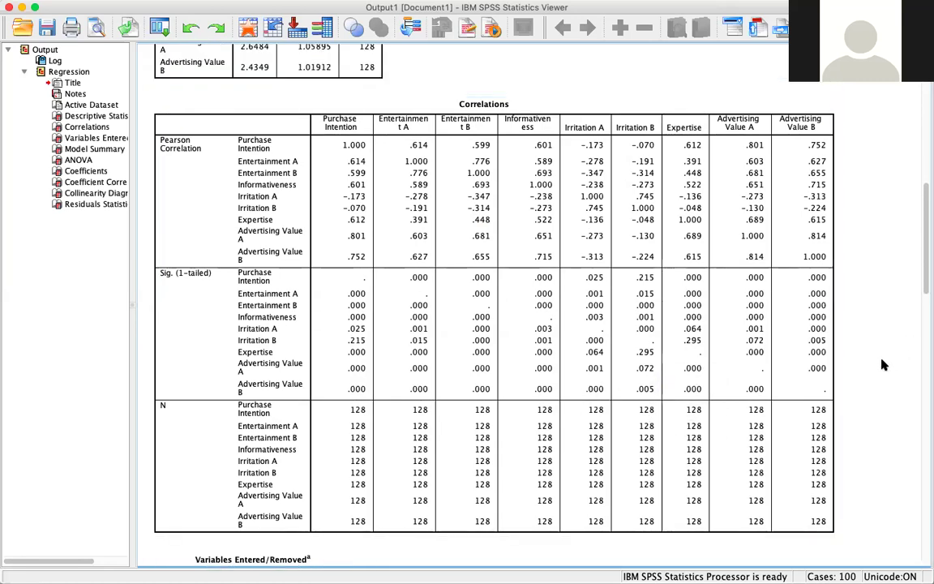
scroll(883, 366, "down", 10)
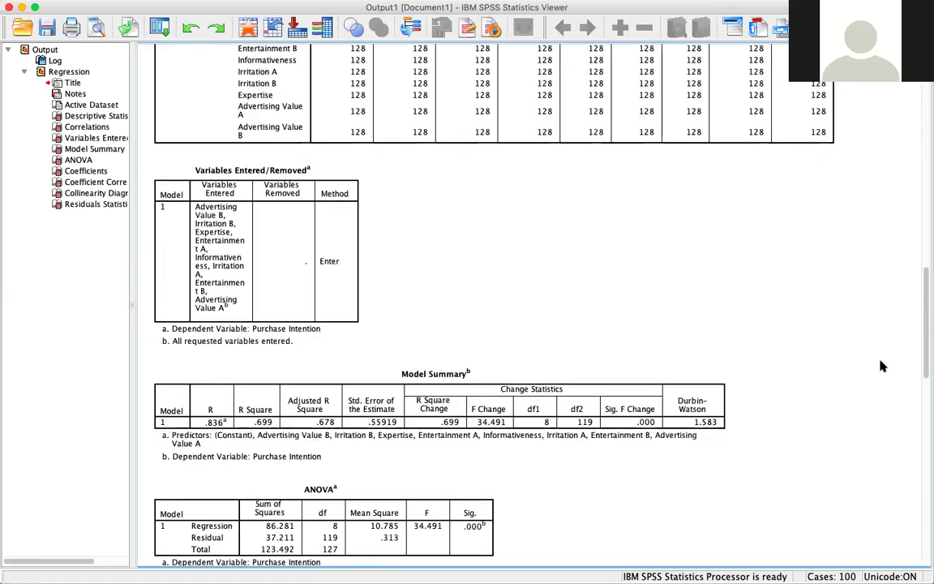
scroll(882, 366, "up", 13)
scroll(882, 366, "up", 6)
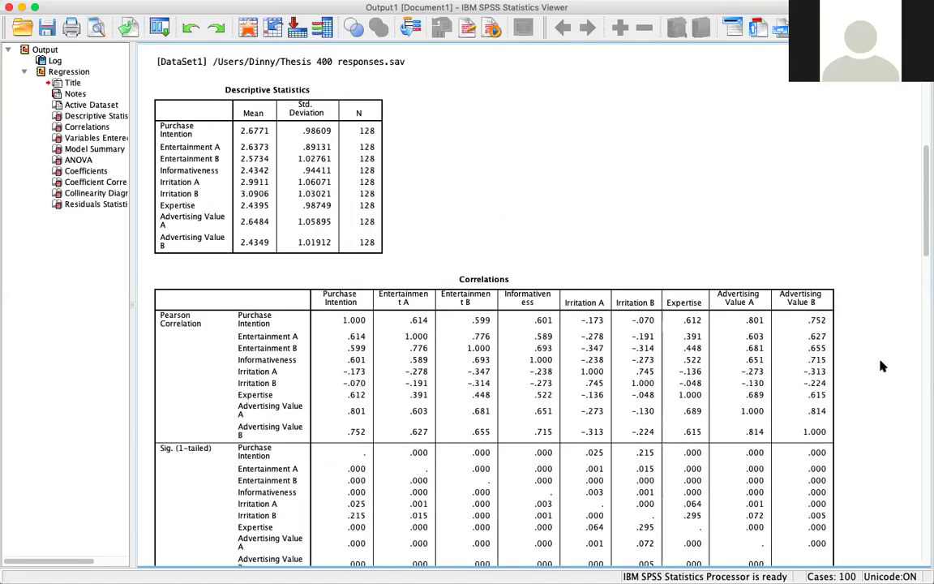
Step: Examine the Pearson correlations, one-tailed significance values and sample sizes in the full Correlations table
scroll(883, 366, "down", 9)
scroll(883, 365, "down", 3)
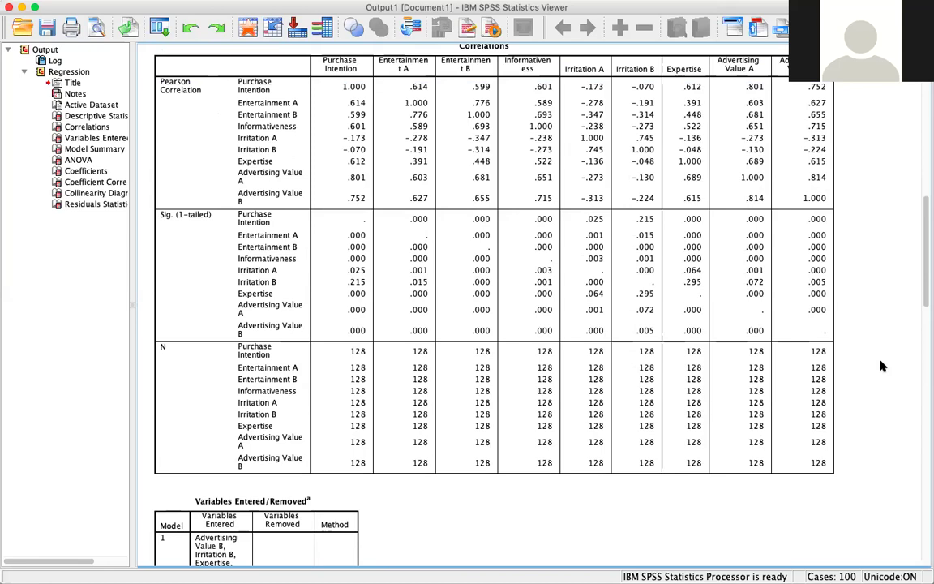
scroll(883, 366, "up", 1)
scroll(883, 366, "down", 1)
scroll(882, 366, "up", 1)
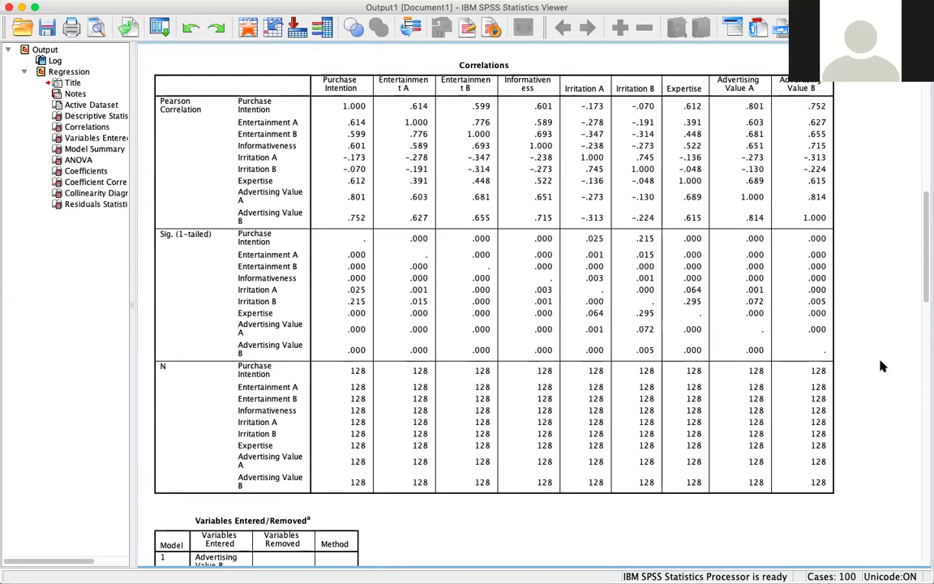
scroll(883, 366, "down", 1)
scroll(882, 366, "up", 1)
scroll(883, 366, "down", 1)
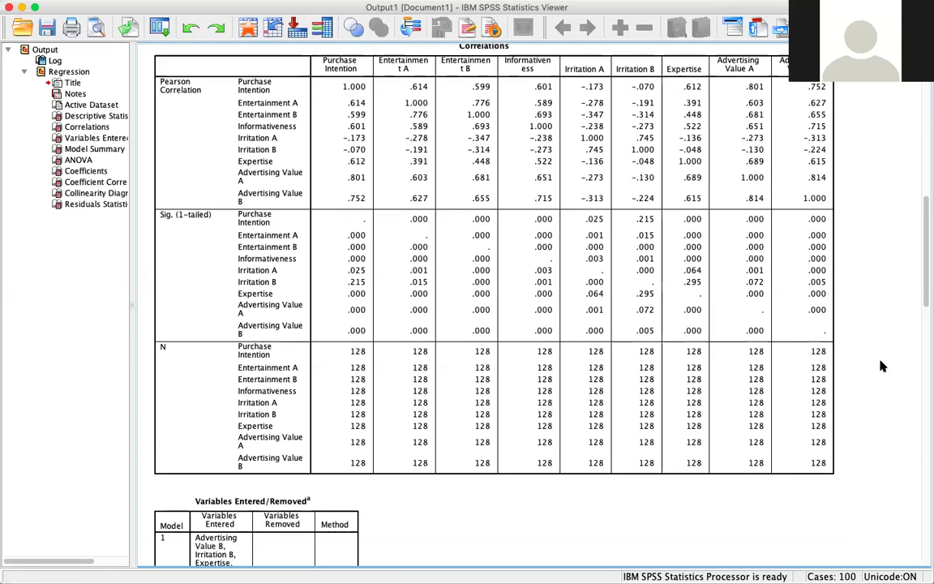
scroll(882, 366, "up", 1)
scroll(882, 366, "down", 1)
scroll(882, 373, "up", 2)
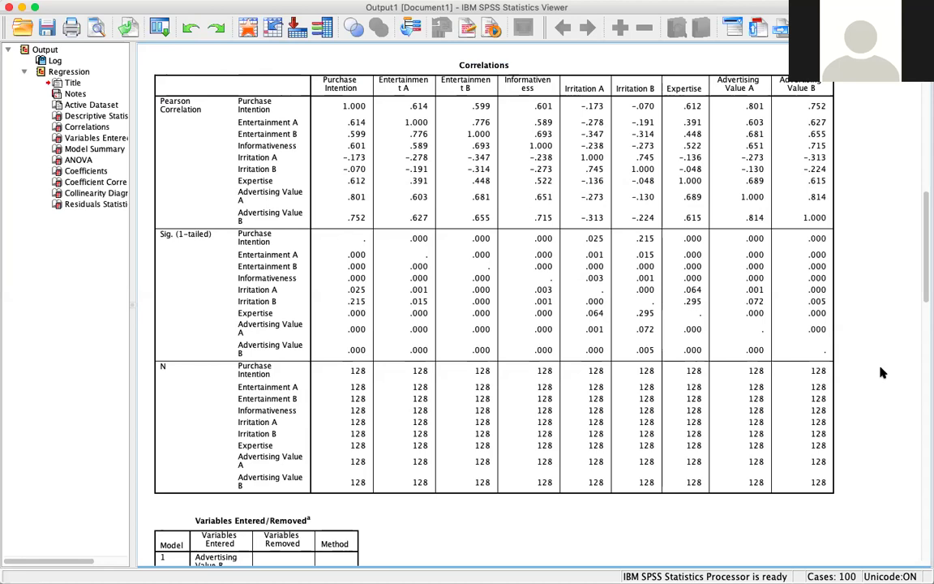
scroll(883, 372, "down", 1)
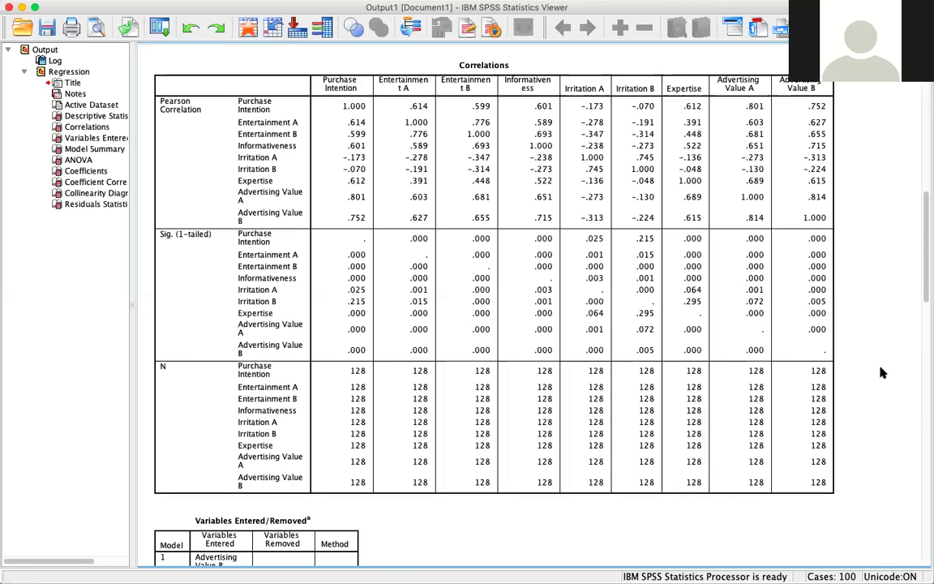
left_click(467, 249)
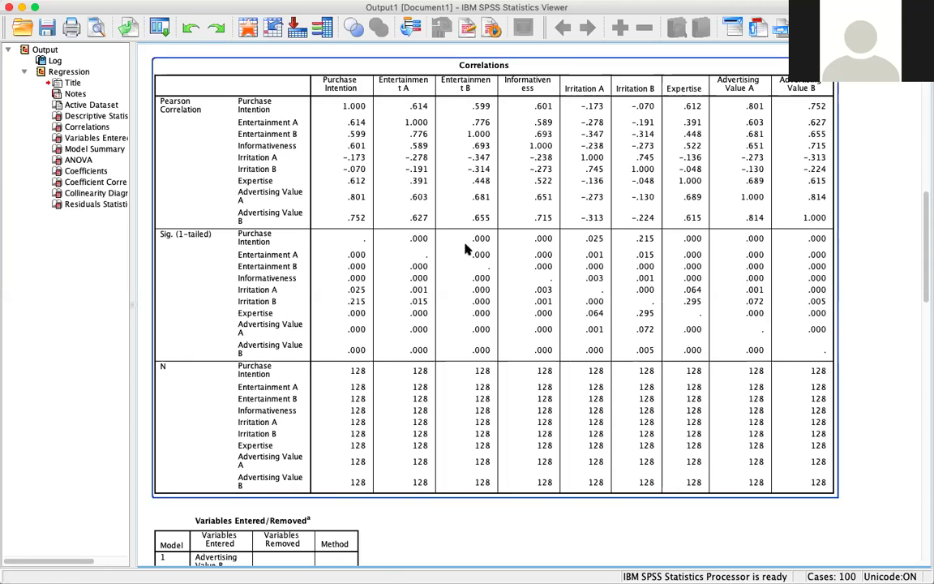
left_click(837, 96)
scroll(852, 215, "up", 1)
scroll(852, 215, "down", 1)
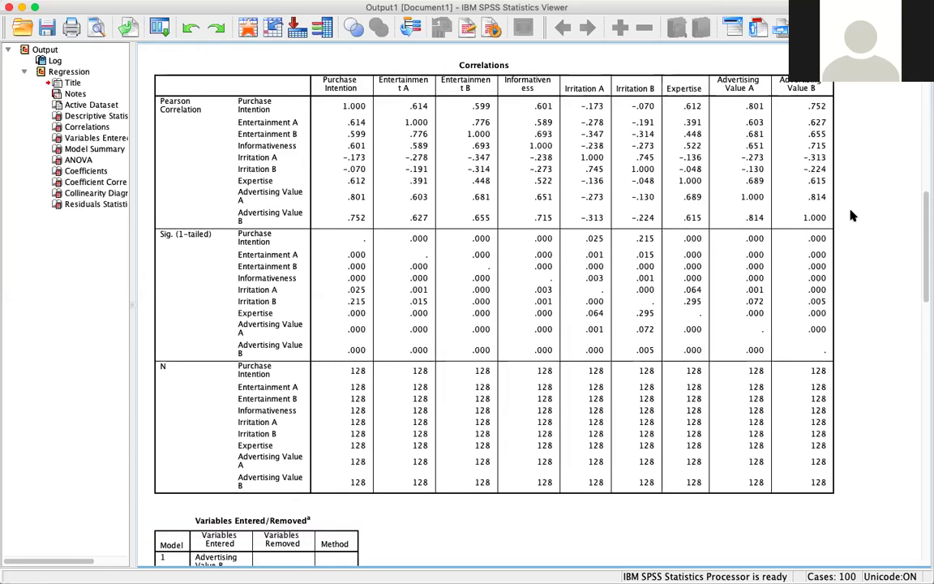